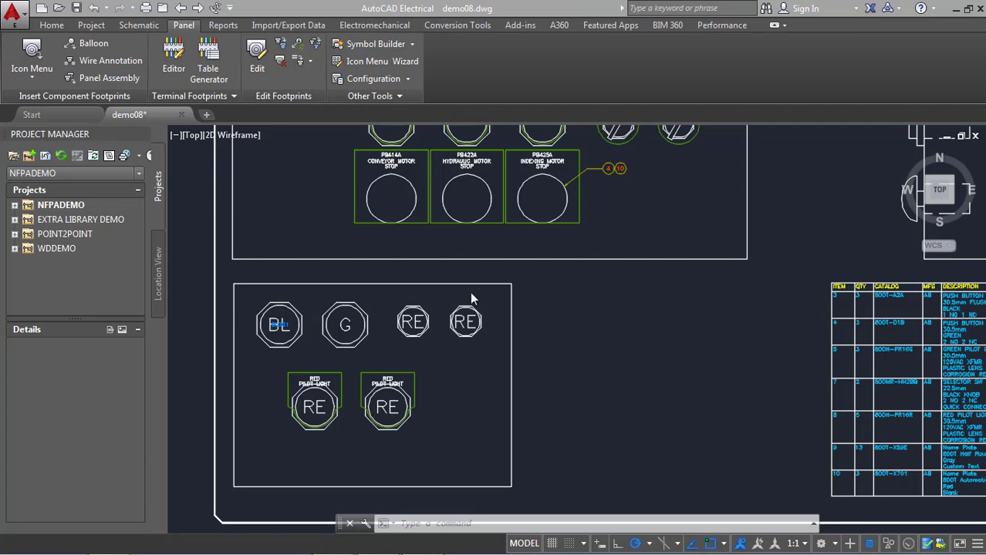
scroll(374, 403, "up", 5)
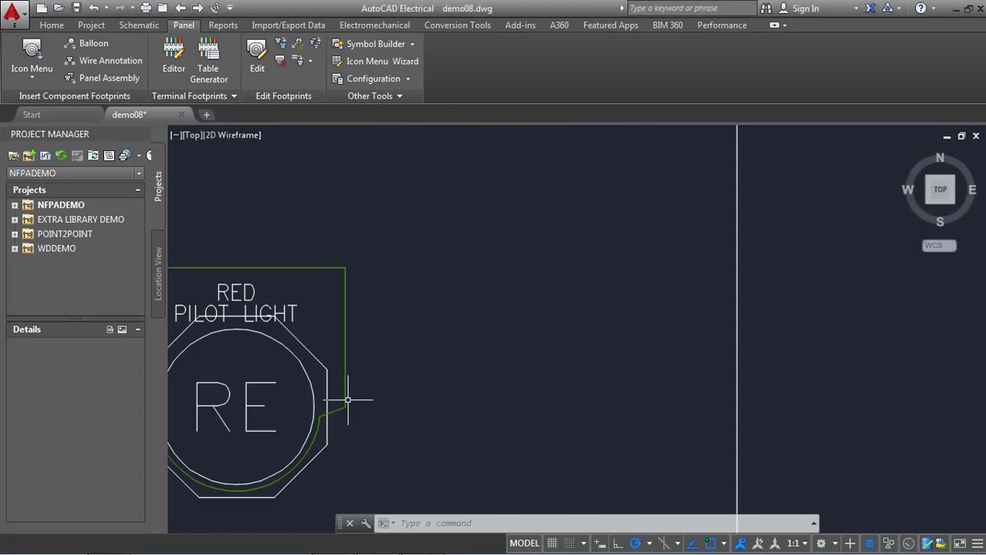
mouse_move(356, 402)
middle_mouse_down()
mouse_move(544, 378)
mouse_move(558, 290)
middle_mouse_up()
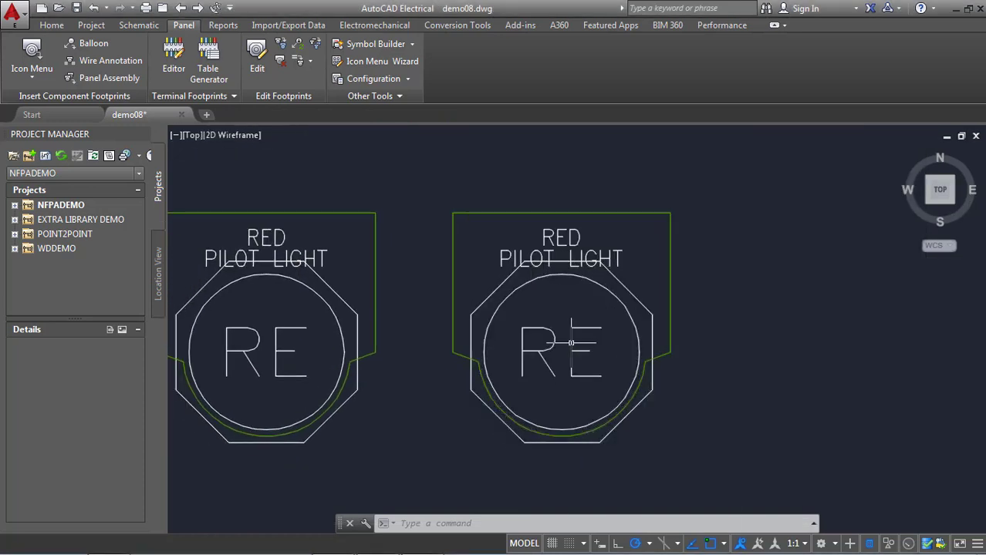
scroll(611, 294, "down", 4)
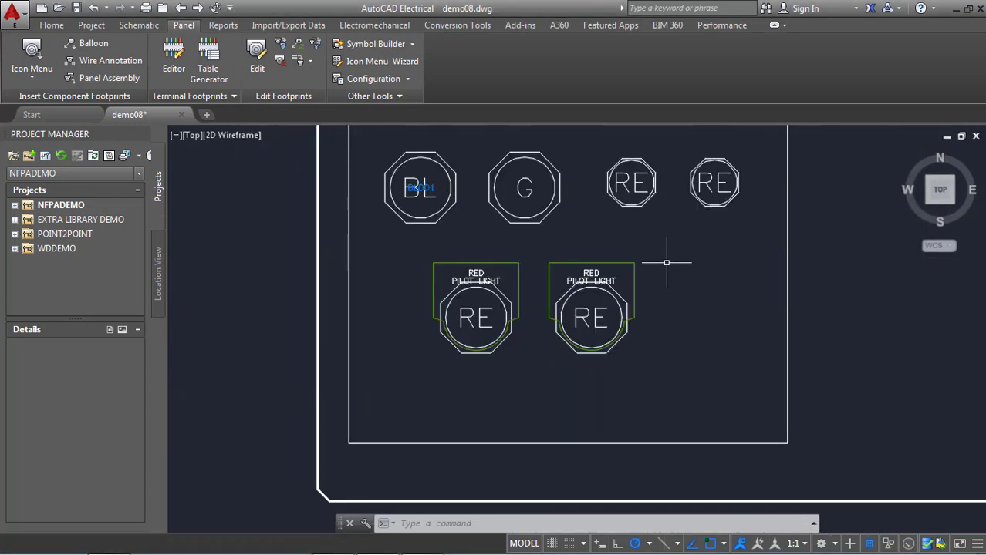
mouse_move(664, 260)
middle_mouse_down()
mouse_move(516, 403)
mouse_move(407, 475)
mouse_move(410, 485)
middle_mouse_up()
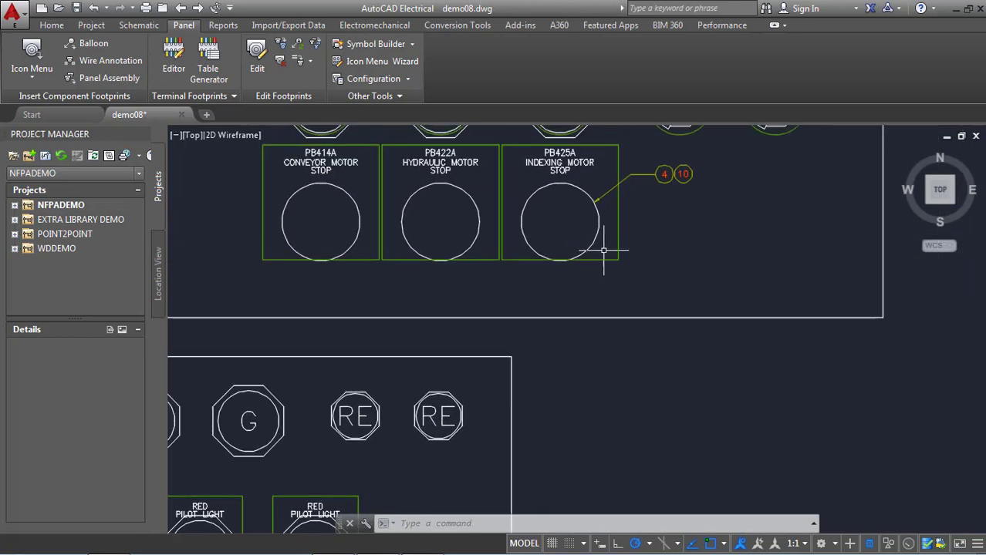
middle_click_drag(576, 213, 547, 305)
scroll(563, 285, "up", 2)
scroll(532, 255, "up", 2)
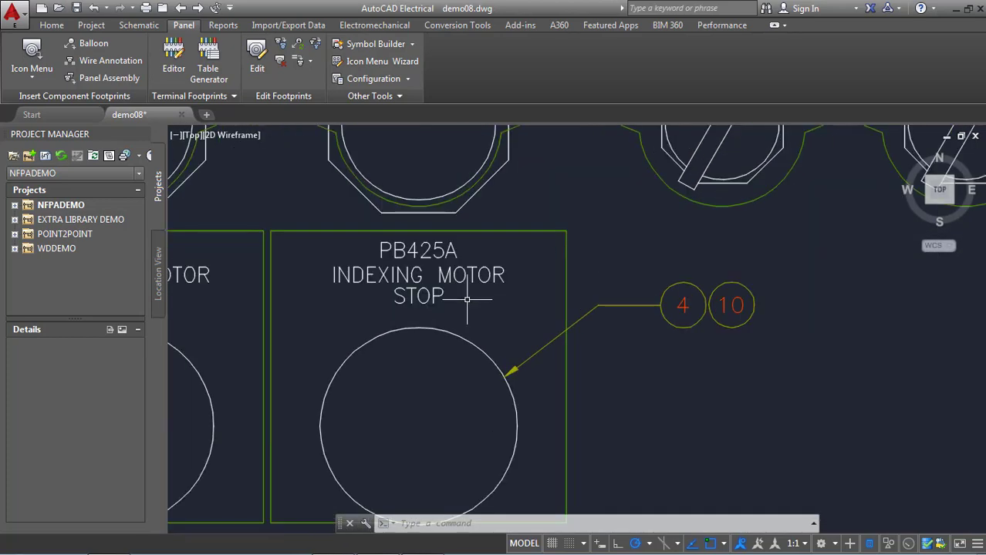
middle_click_drag(407, 185, 436, 247)
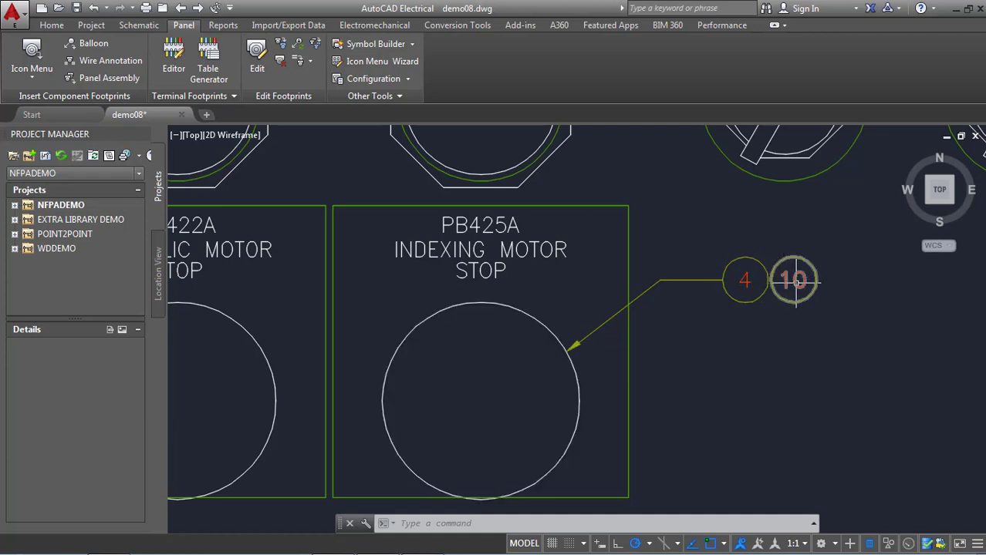
scroll(785, 297, "down", 2)
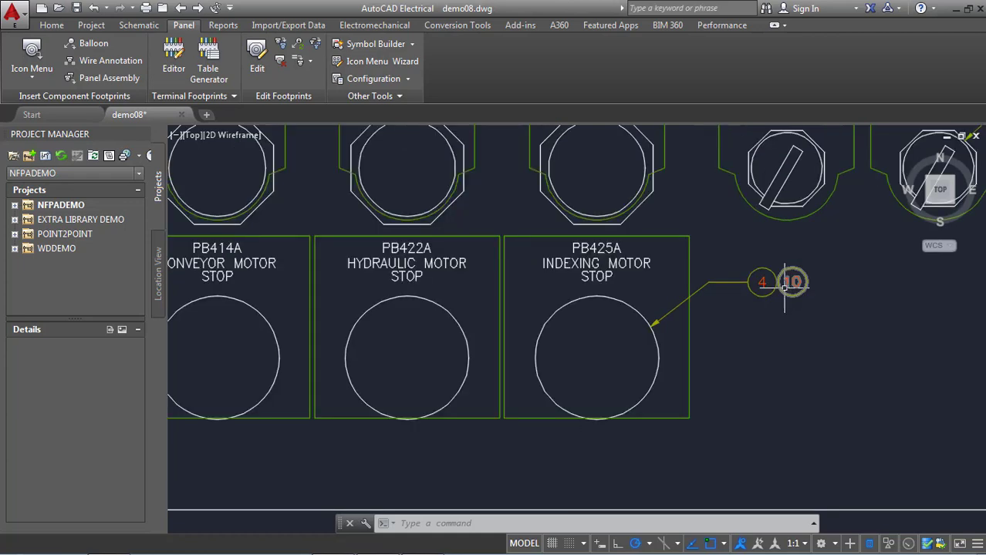
scroll(787, 281, "up", 4)
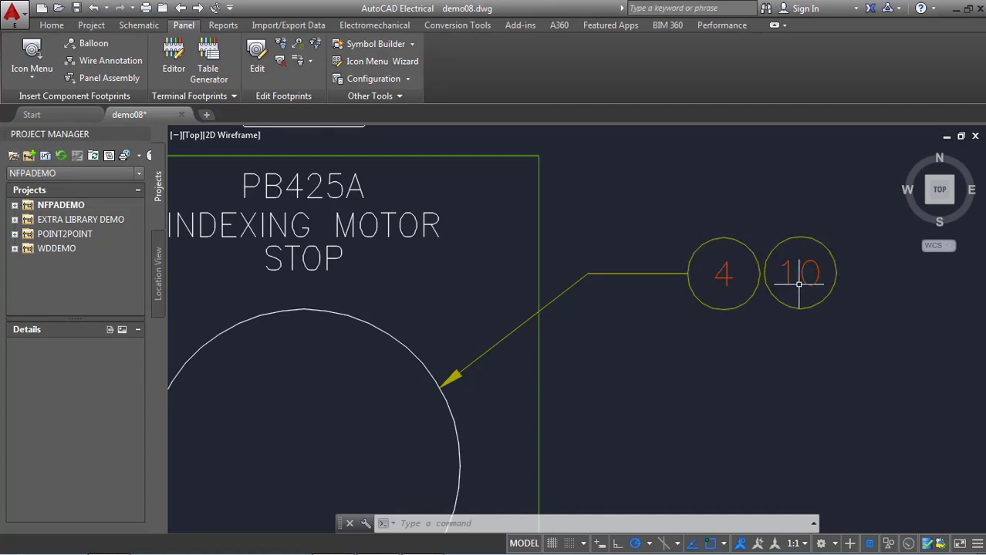
scroll(717, 332, "down", 1)
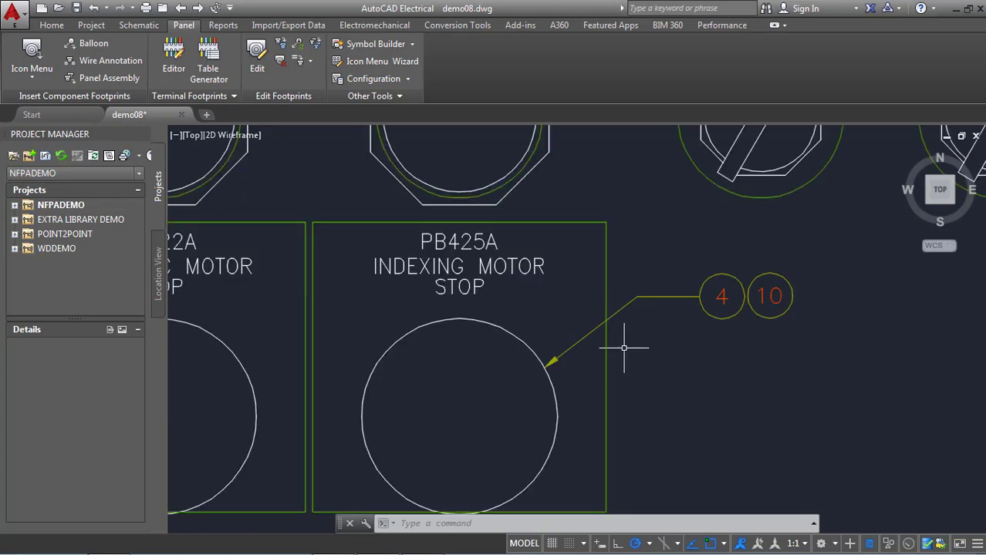
scroll(617, 343, "down", 2)
scroll(568, 359, "up", 2)
scroll(566, 356, "down", 2)
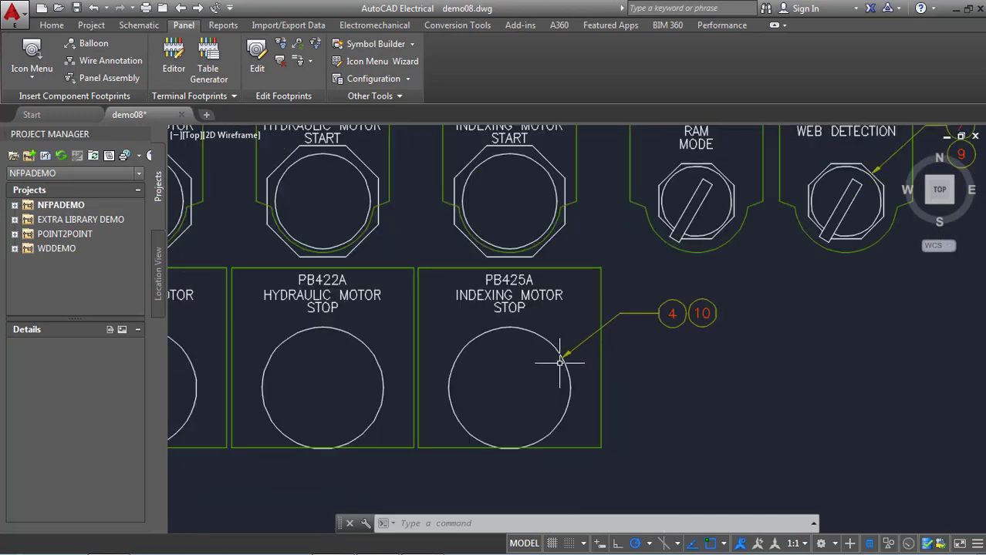
scroll(561, 361, "down", 2)
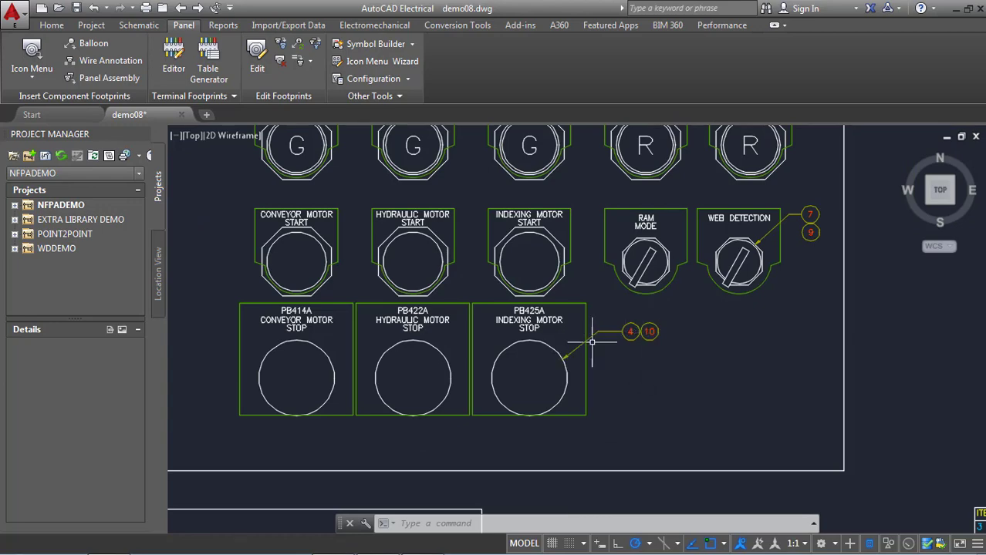
scroll(644, 327, "up", 2)
scroll(638, 341, "down", 2)
scroll(785, 247, "up", 2)
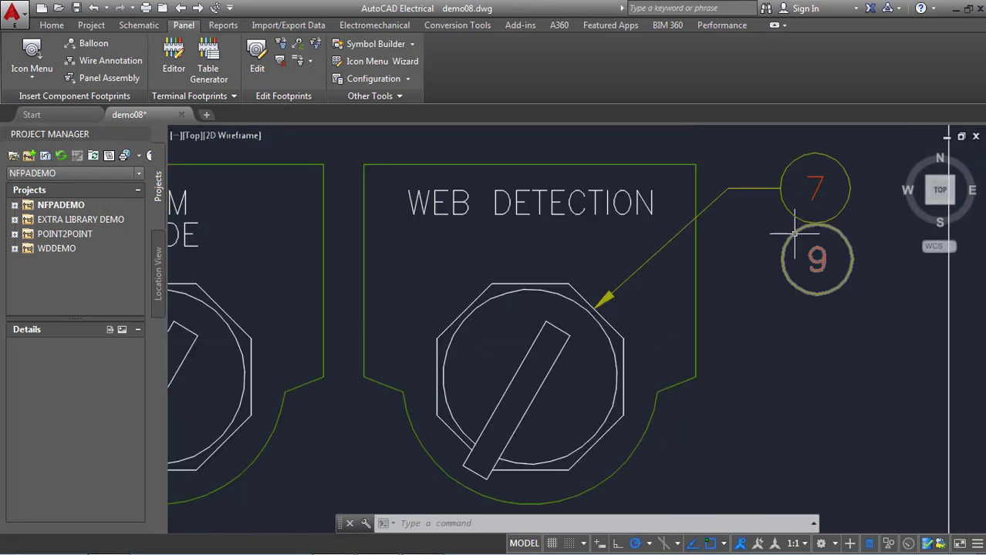
scroll(771, 224, "down", 2)
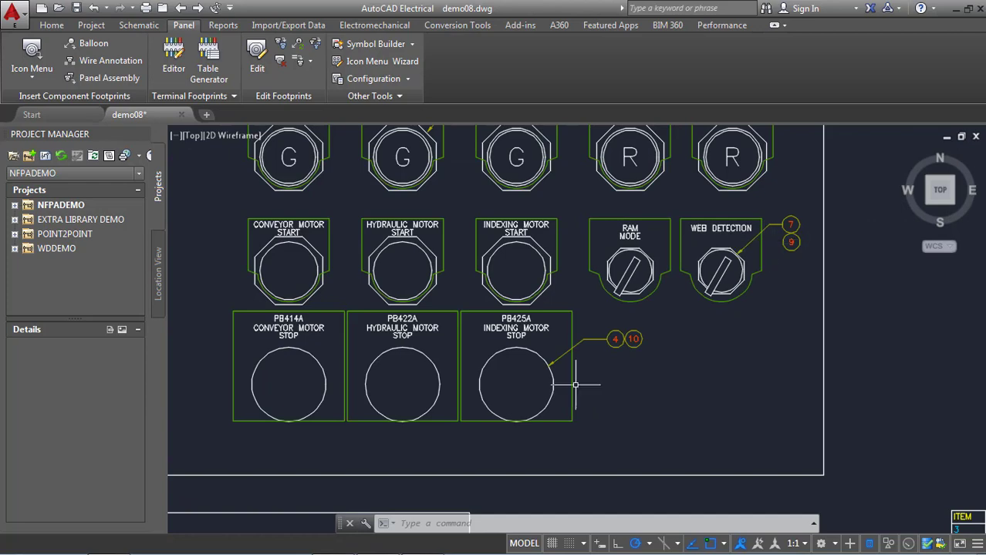
scroll(562, 356, "up", 5)
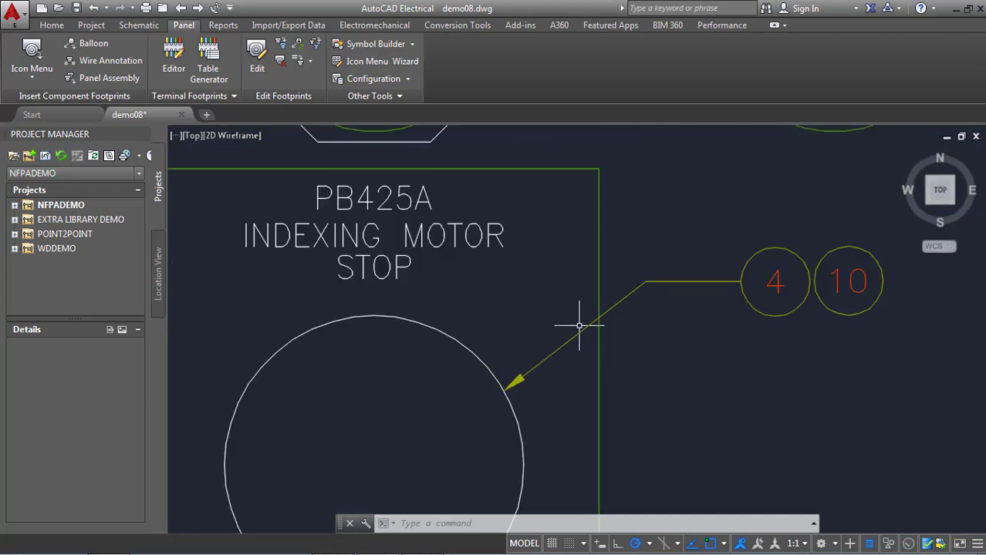
scroll(578, 323, "down", 4)
scroll(525, 378, "down", 2)
scroll(378, 509, "up", 3)
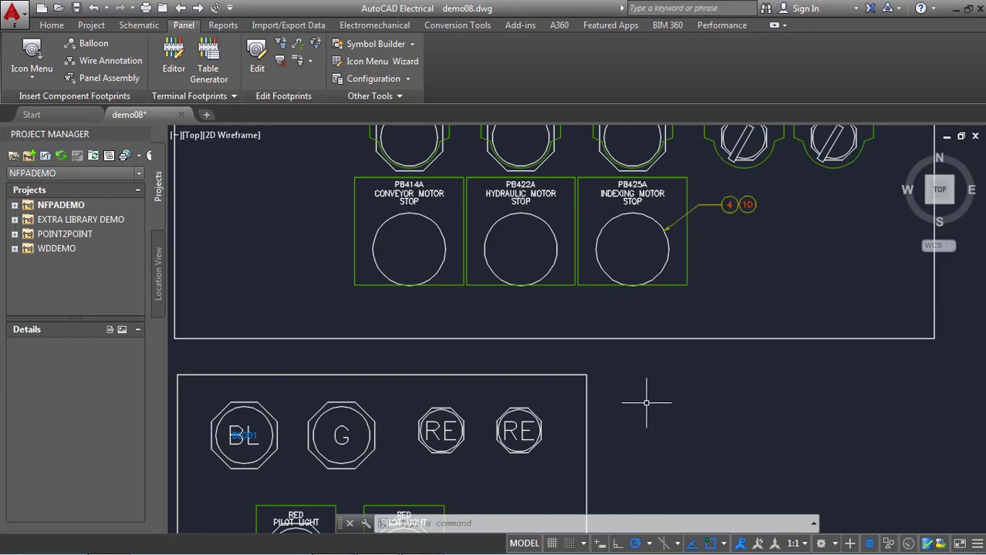
middle_click_drag(496, 479, 636, 273)
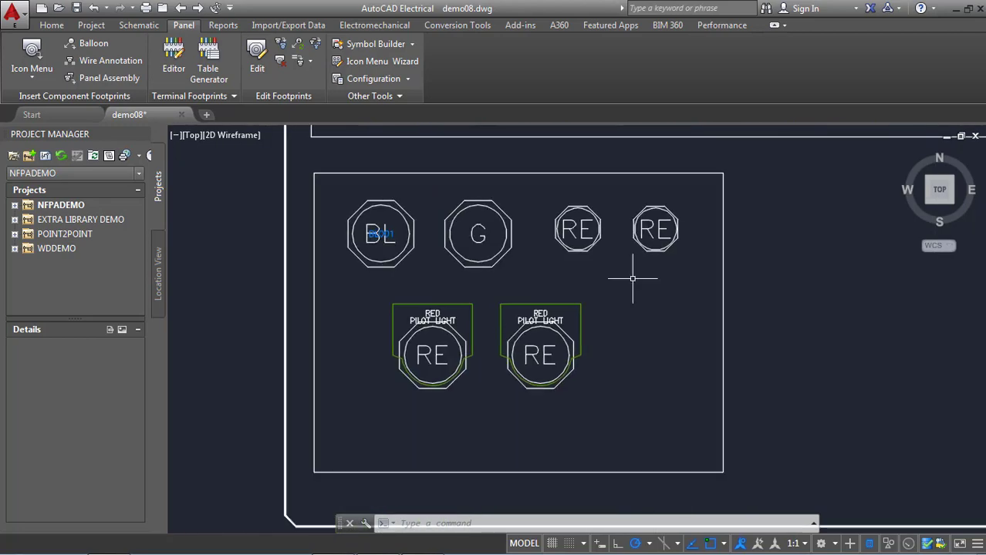
scroll(482, 327, "up", 3)
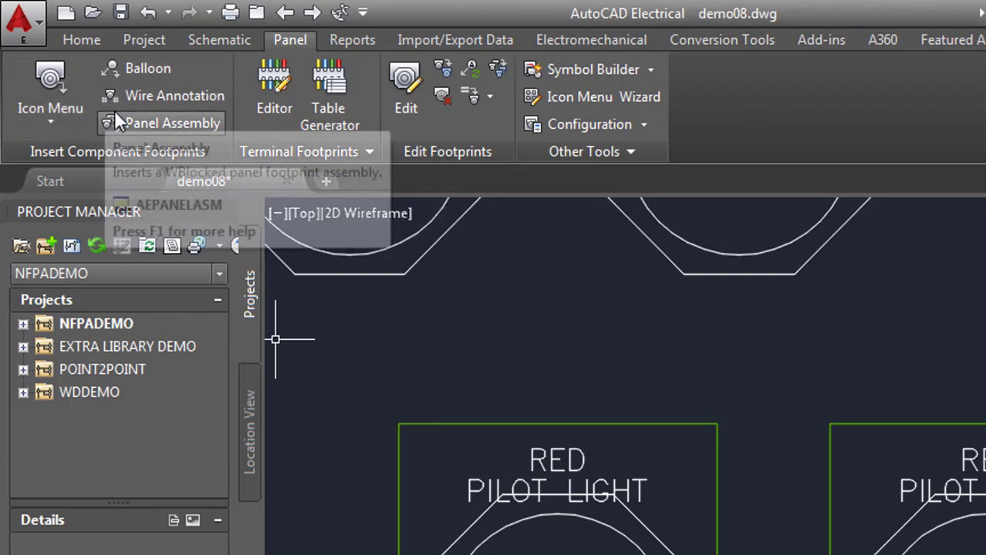
left_click(152, 68)
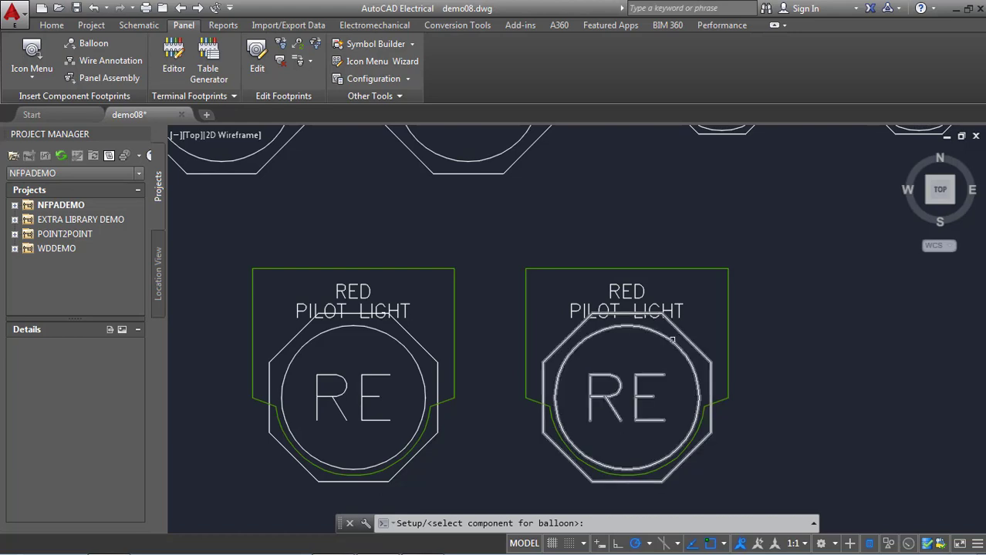
left_click(671, 340)
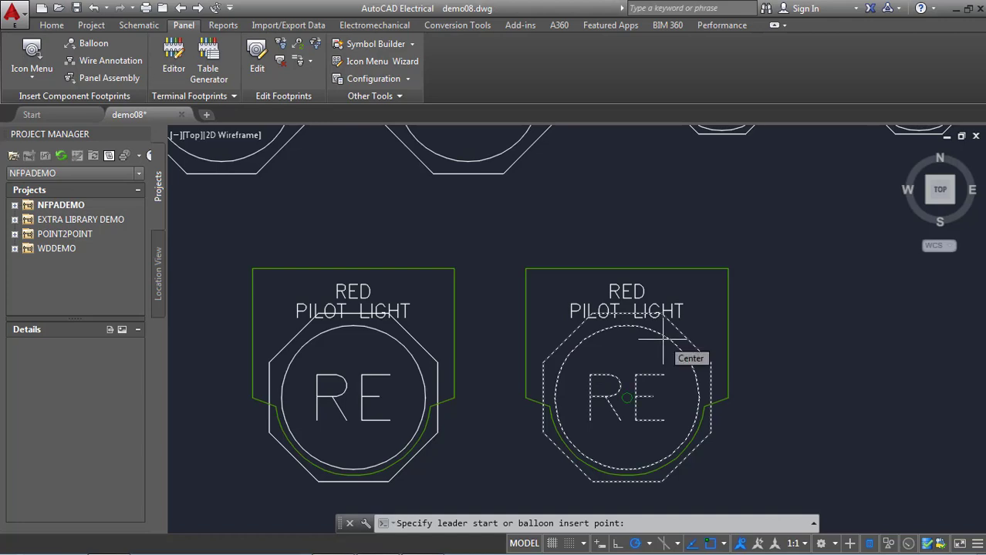
key("Escape")
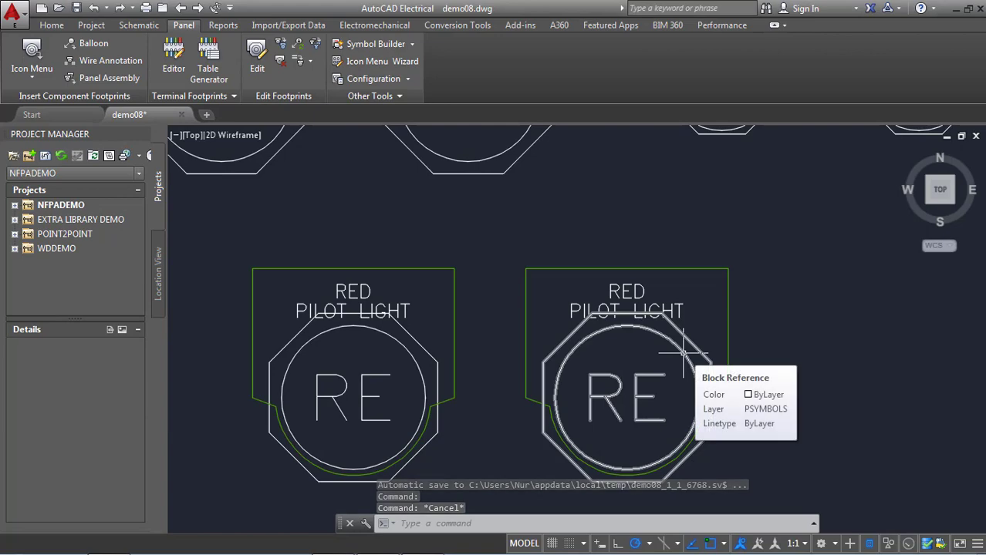
- Start an Insert Balloon for the right red pilot light from its marking menu
right_click(683, 352)
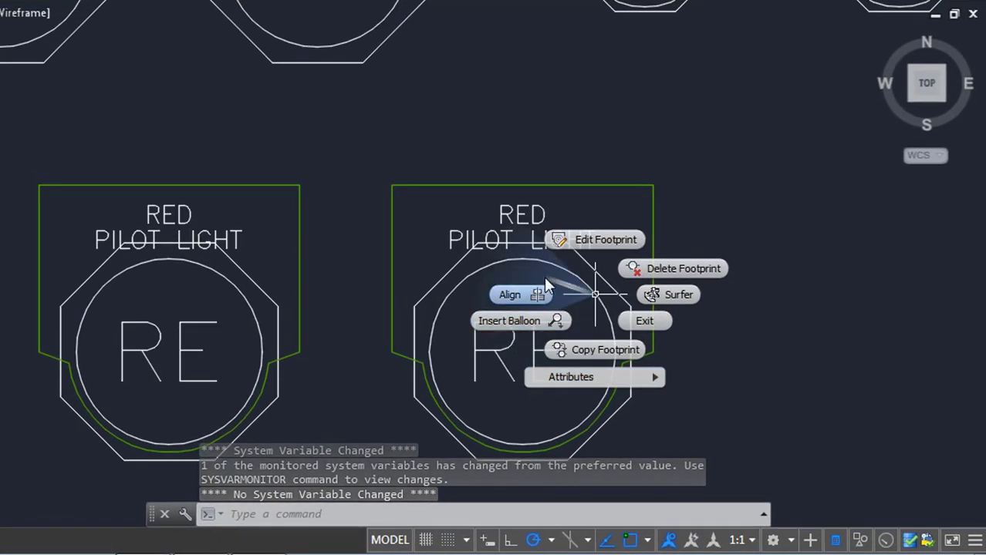
left_click(514, 321)
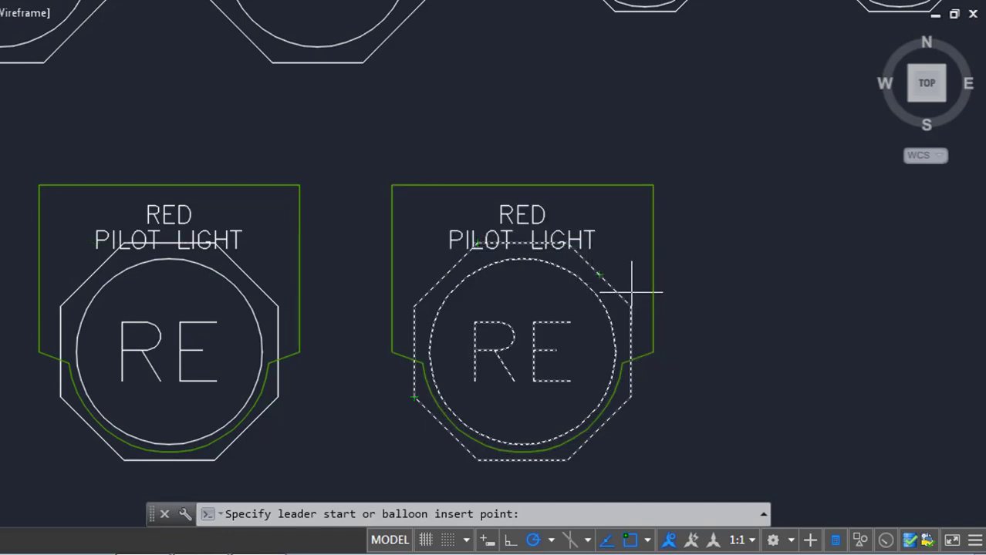
- Place balloon 8 with a two-segment leader running up and right from the red pilot light
scroll(594, 269, "up", 3)
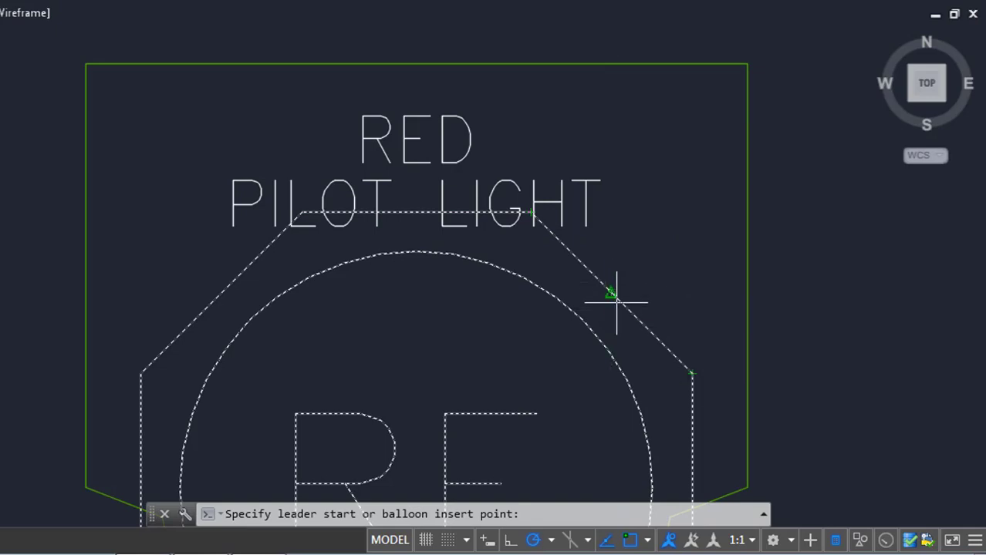
scroll(617, 295, "down", 2)
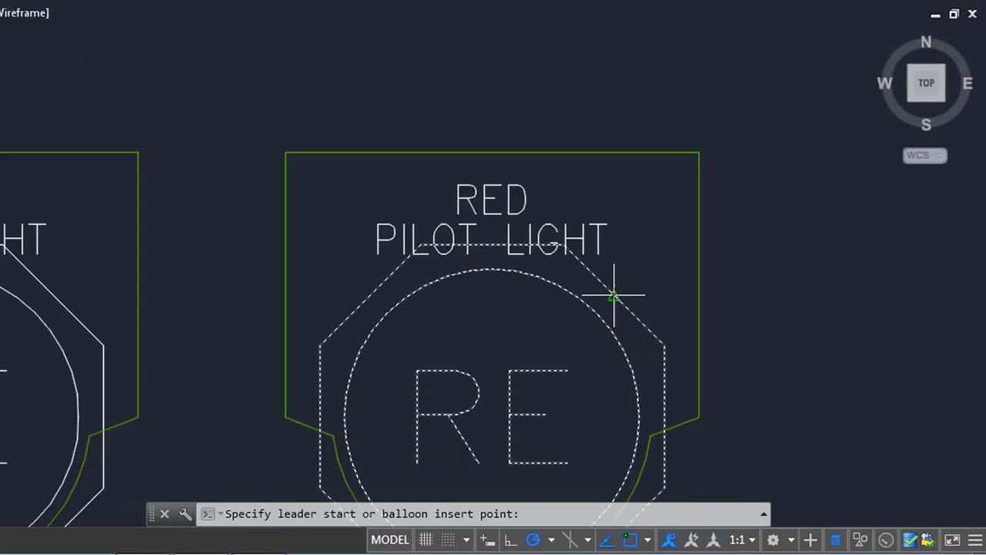
scroll(617, 293, "up", 2)
scroll(620, 296, "down", 4)
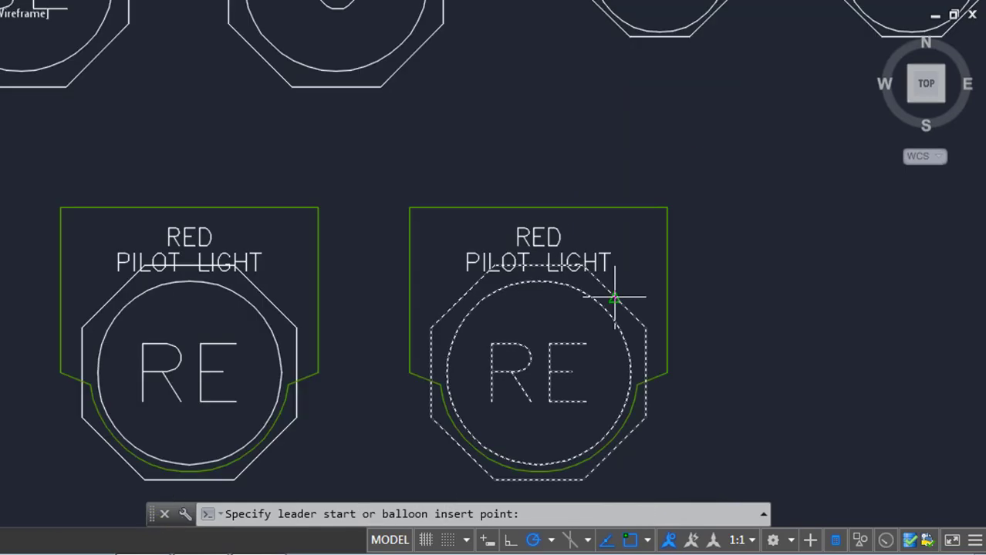
mouse_move(620, 297)
middle_mouse_down()
mouse_move(521, 286)
mouse_move(451, 257)
middle_mouse_up()
scroll(526, 293, "up", 3)
scroll(517, 301, "up", 1)
scroll(507, 287, "down", 3)
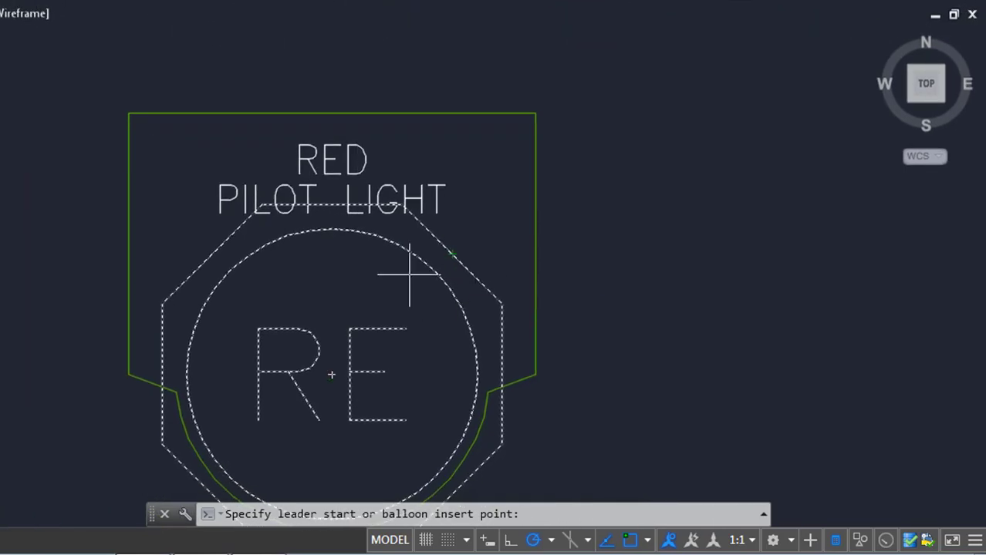
left_click(451, 255)
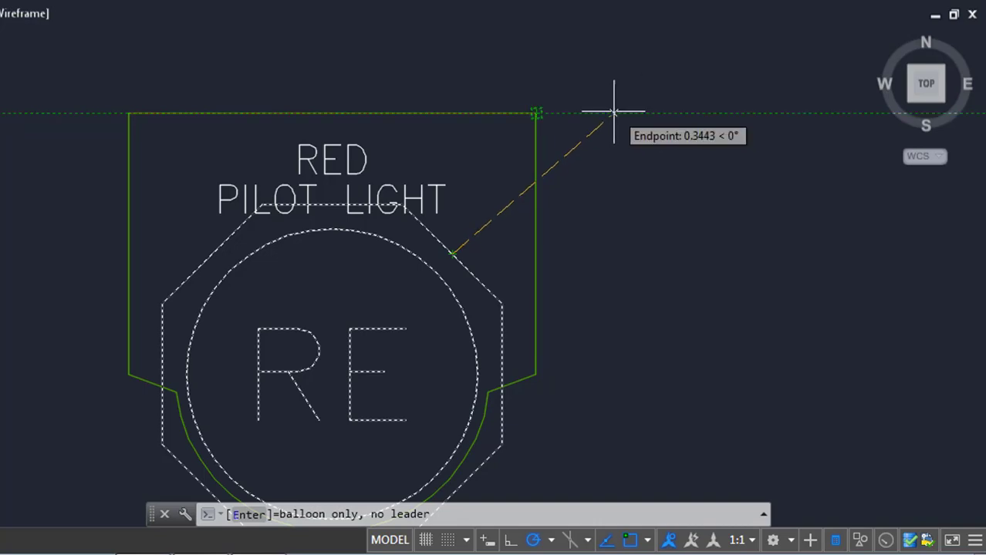
left_click(602, 112)
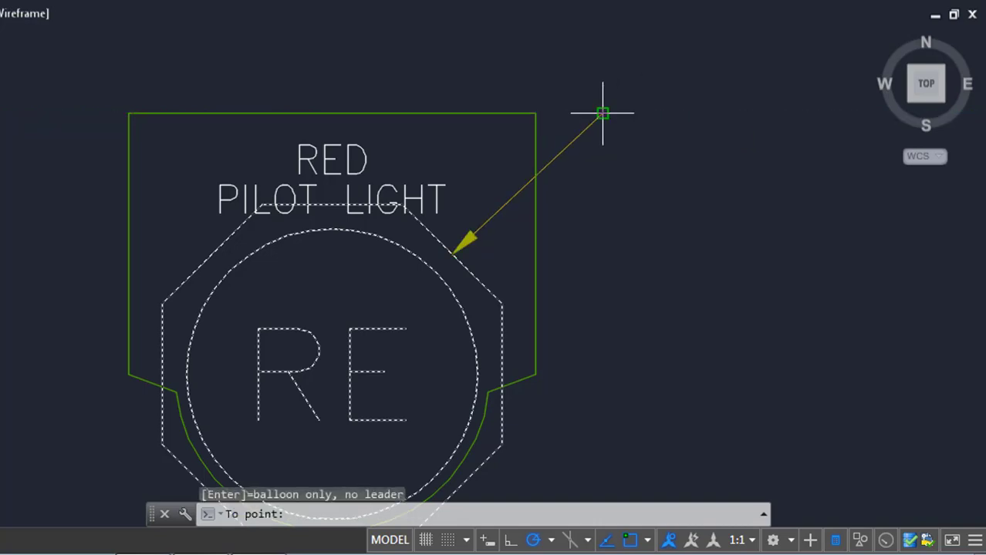
left_click(705, 113)
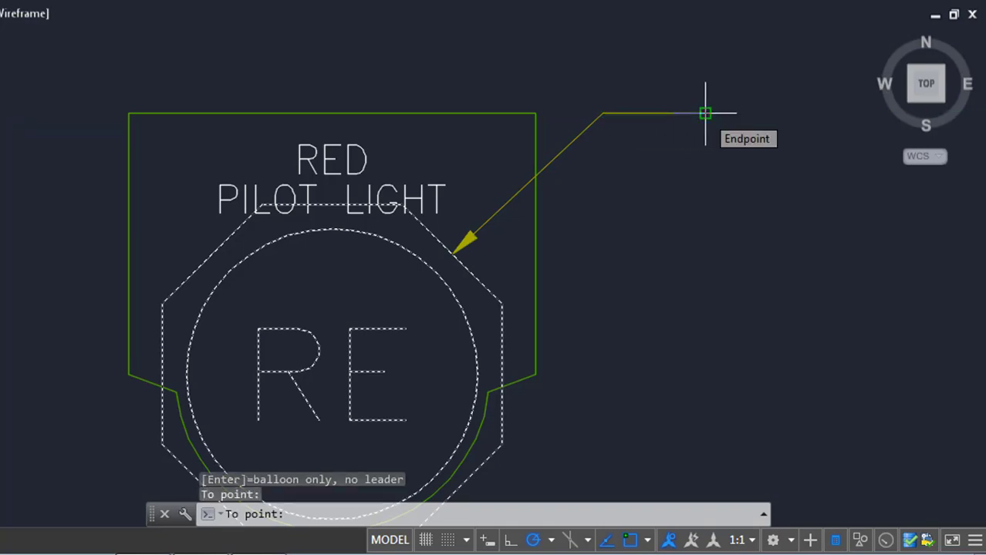
key("Return")
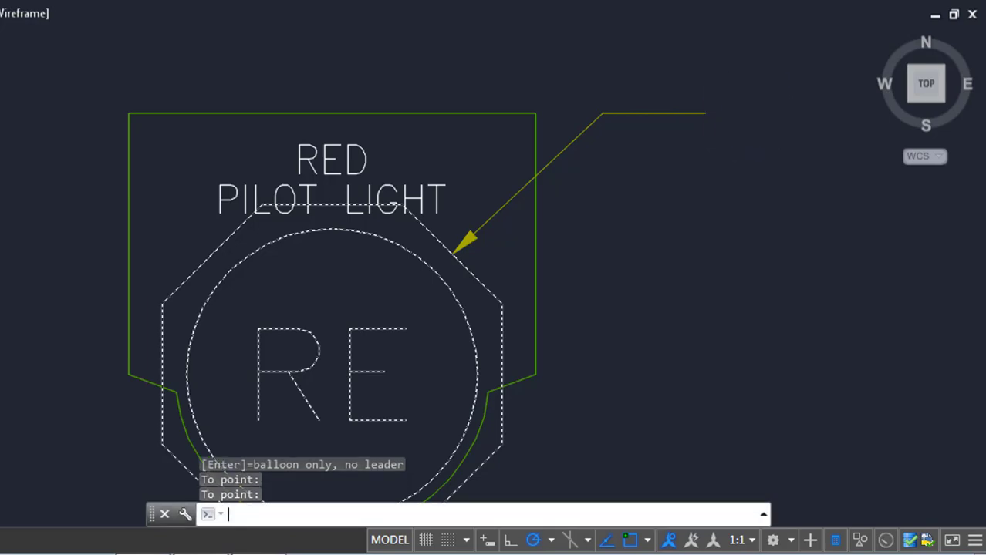
scroll(760, 119, "down", 1)
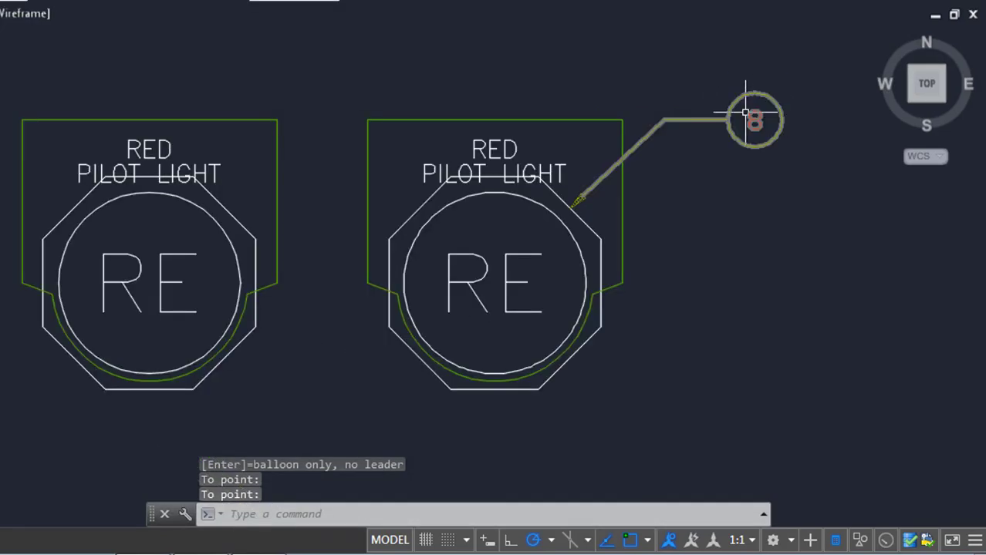
scroll(740, 124, "up", 3)
scroll(745, 113, "down", 3)
scroll(743, 114, "down", 1)
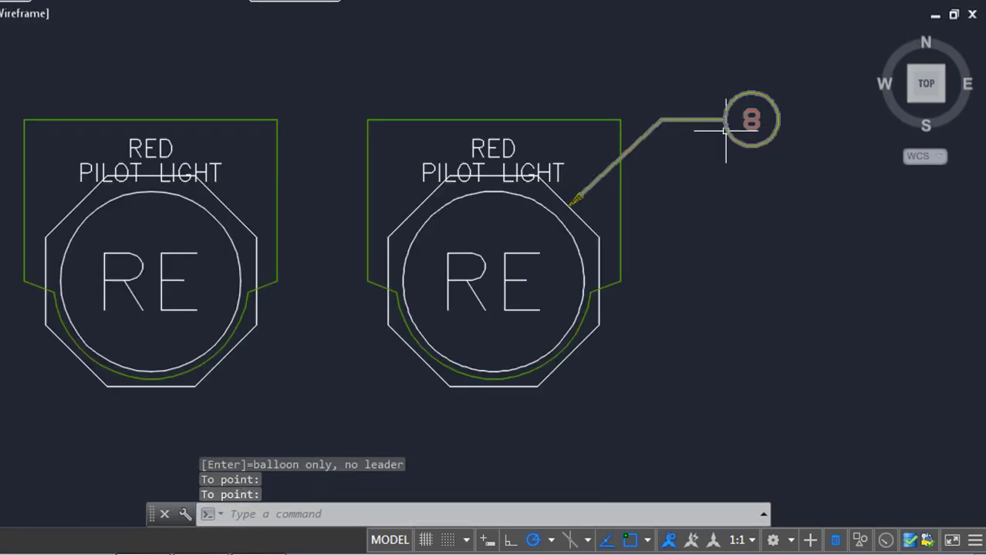
scroll(760, 136, "down", 2)
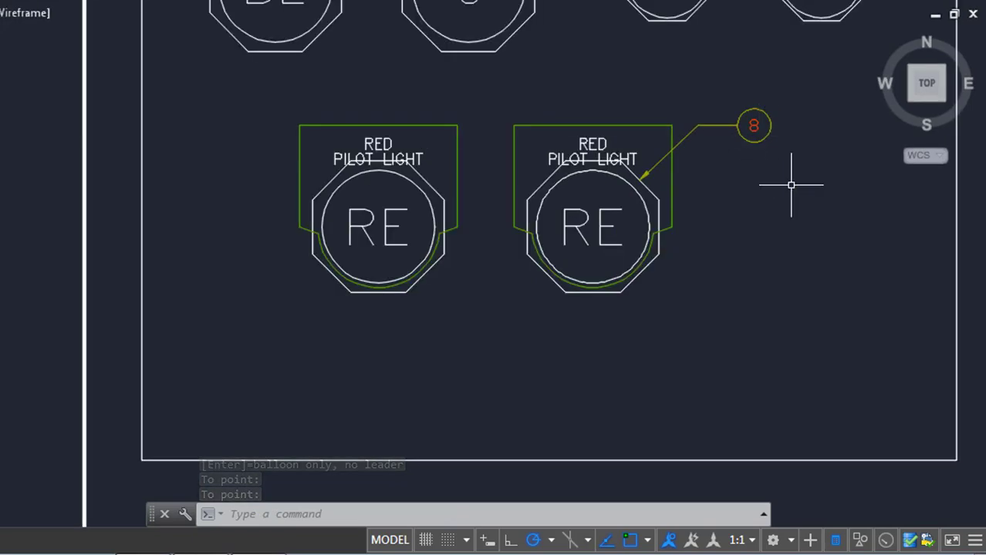
middle_click_drag(792, 185, 494, 182)
scroll(494, 183, "down", 6)
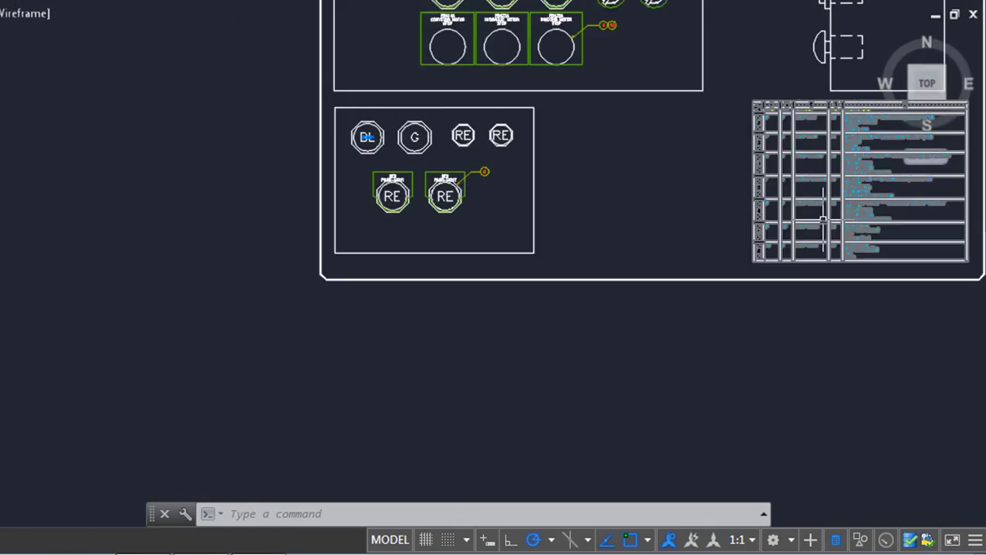
scroll(887, 220, "up", 2)
scroll(296, 152, "up", 5)
scroll(296, 153, "down", 2)
scroll(282, 154, "up", 2)
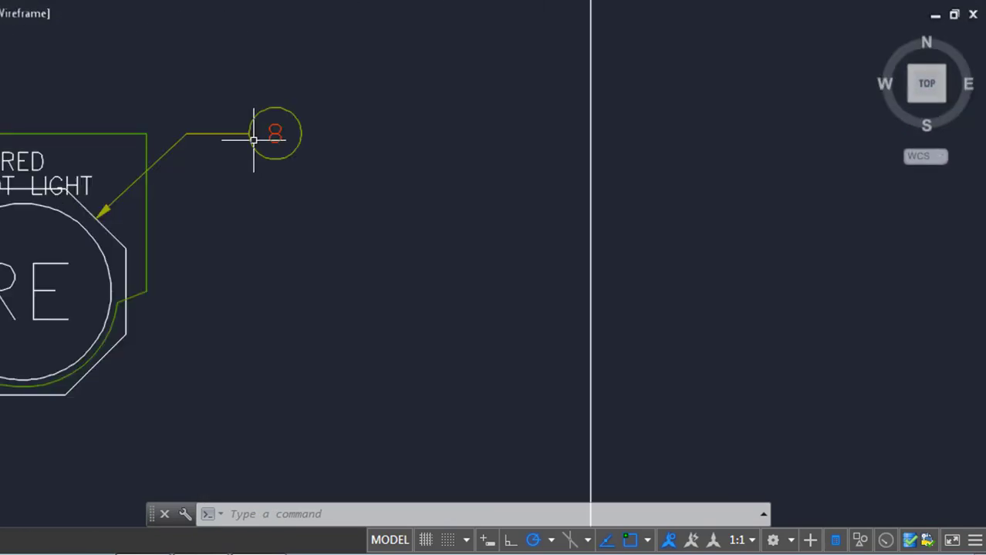
scroll(256, 137, "down", 2)
scroll(260, 132, "down", 1)
scroll(566, 179, "up", 1)
scroll(565, 180, "down", 1)
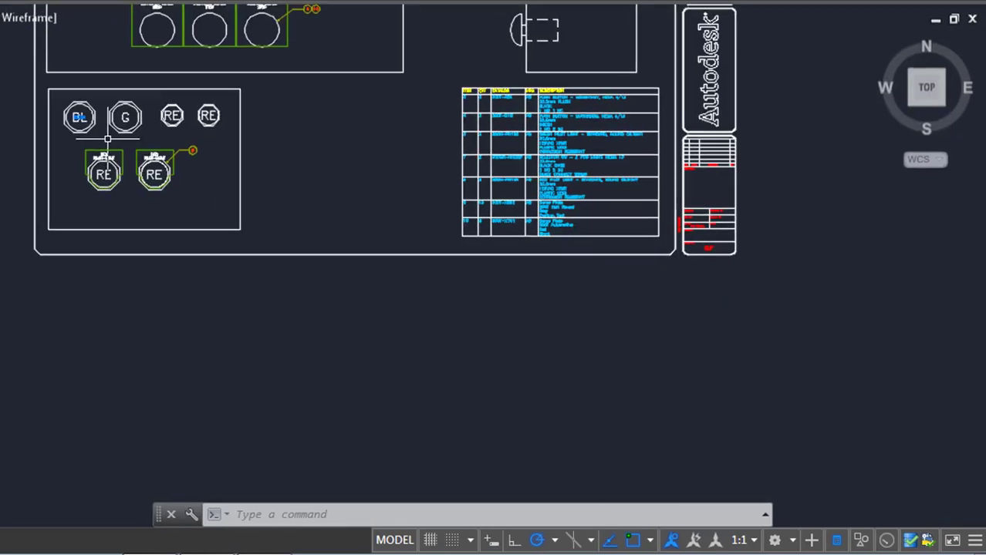
scroll(337, 253, "up", 5)
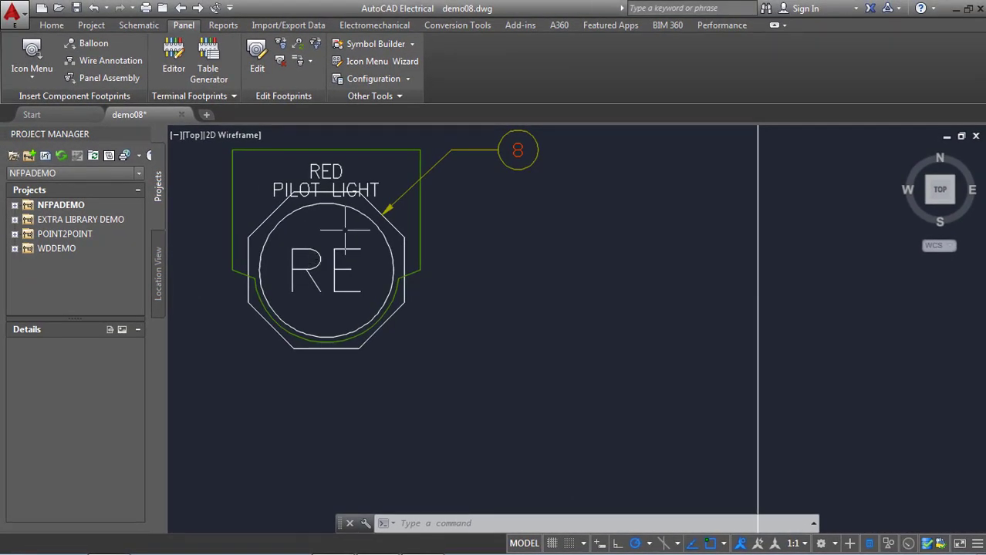
scroll(347, 235, "down", 5)
scroll(607, 247, "up", 5)
scroll(607, 247, "down", 2)
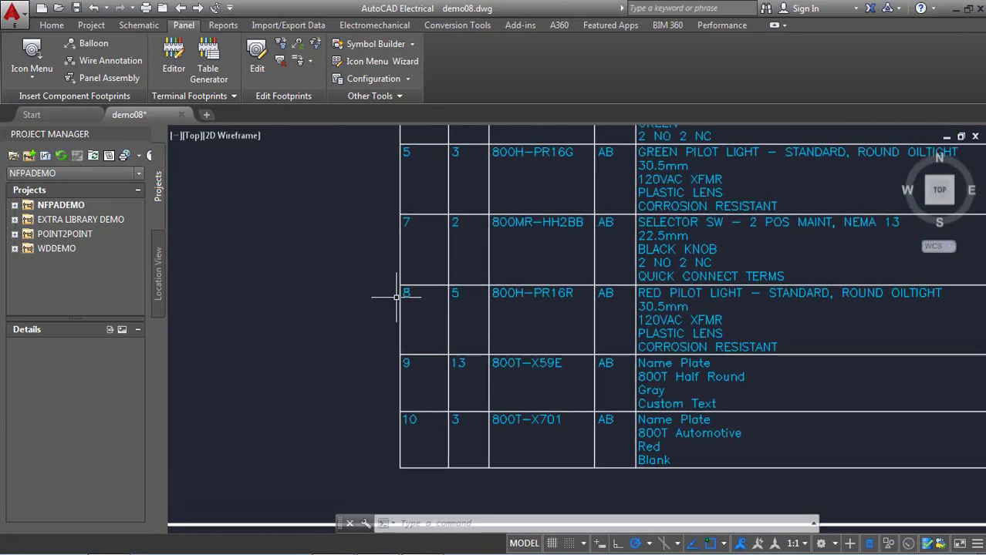
scroll(406, 339, "down", 3)
scroll(402, 229, "up", 2)
scroll(402, 229, "up", 3)
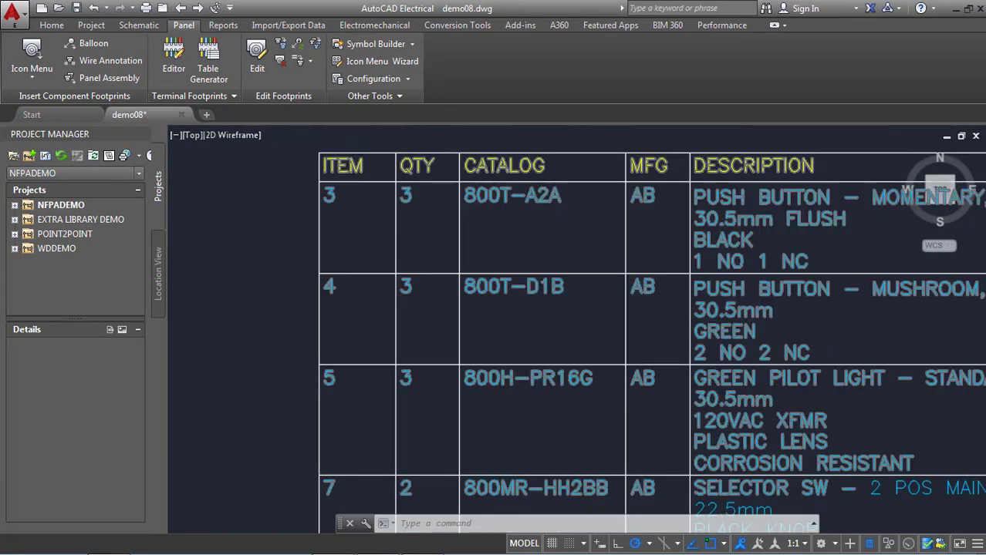
scroll(330, 391, "down", 3)
middle_click_drag(332, 393, 371, 253)
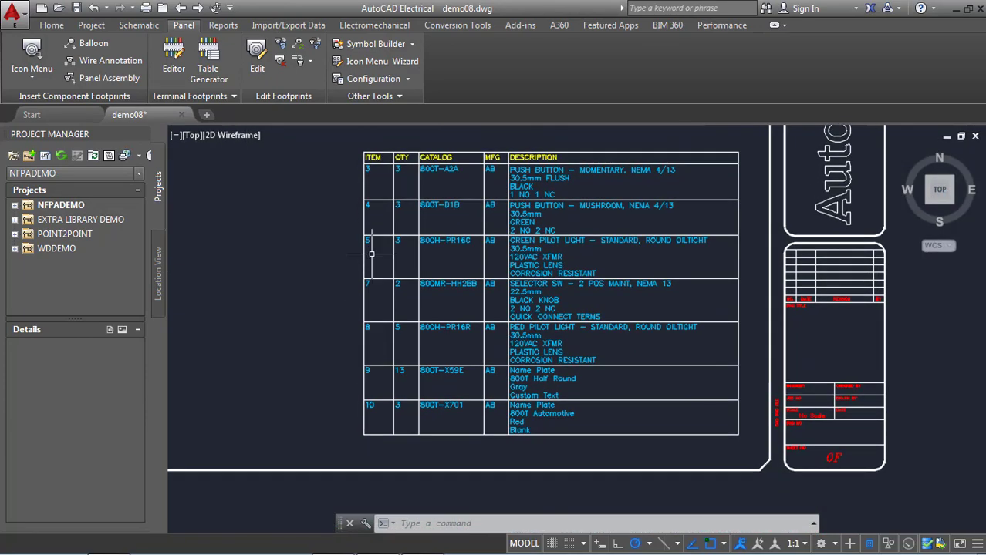
scroll(366, 369, "up", 5)
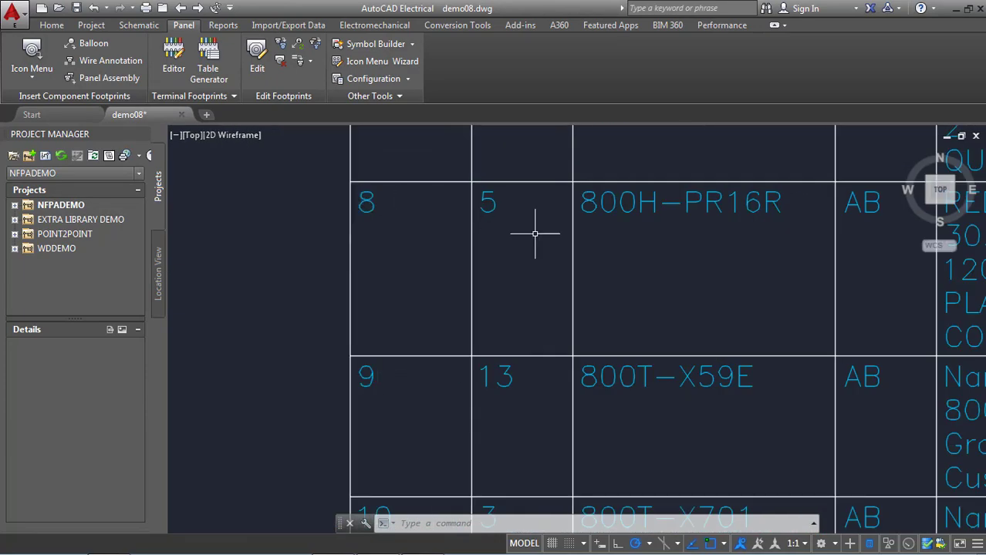
middle_click_drag(627, 259, 517, 264)
scroll(500, 275, "down", 1)
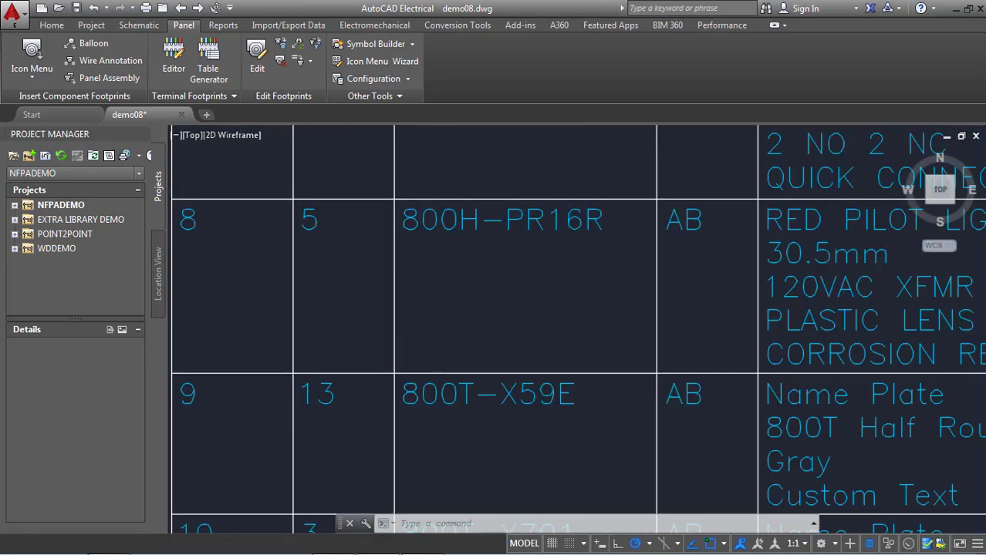
scroll(785, 263, "down", 2)
middle_click_drag(869, 275, 776, 272)
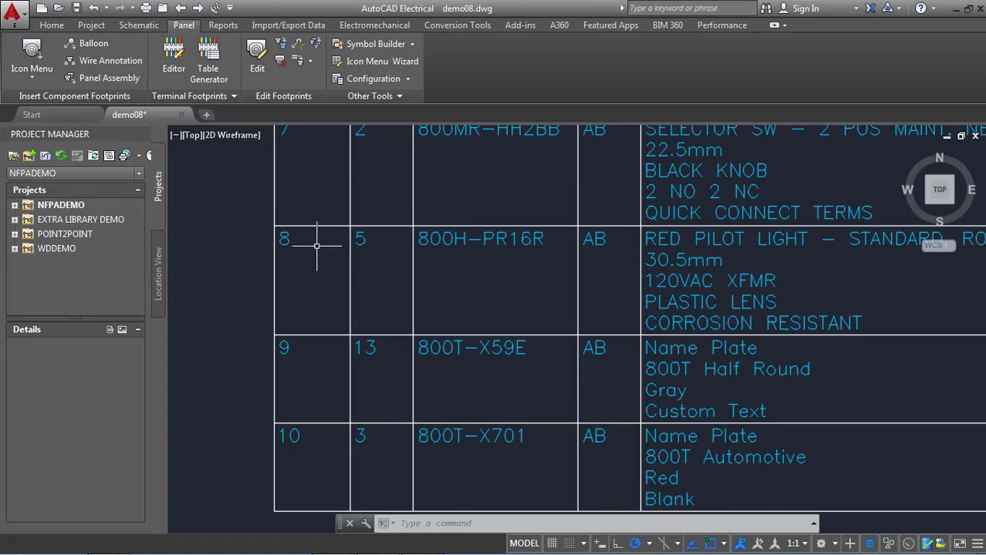
scroll(279, 242, "down", 1)
scroll(279, 242, "down", 1)
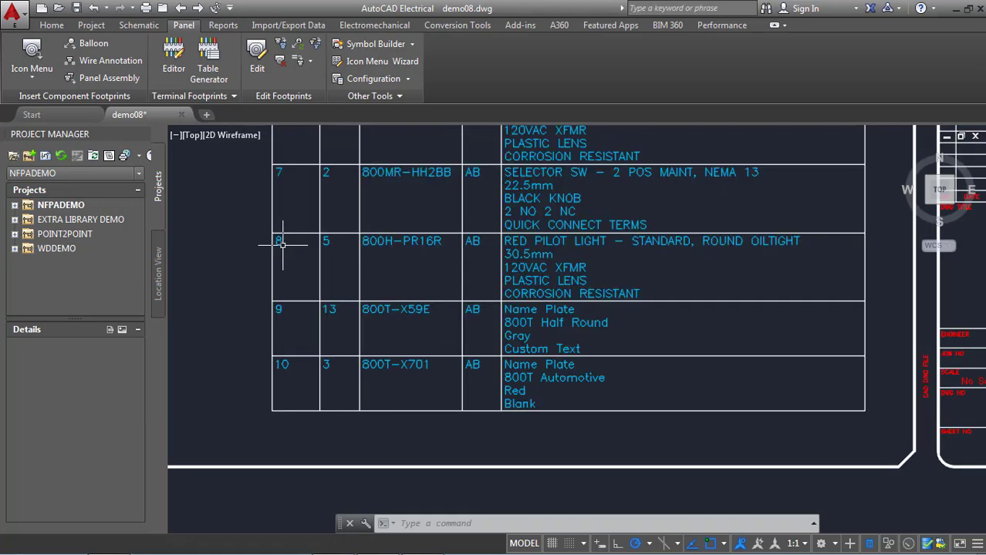
middle_click_drag(283, 243, 730, 286)
scroll(521, 274, "down", 3)
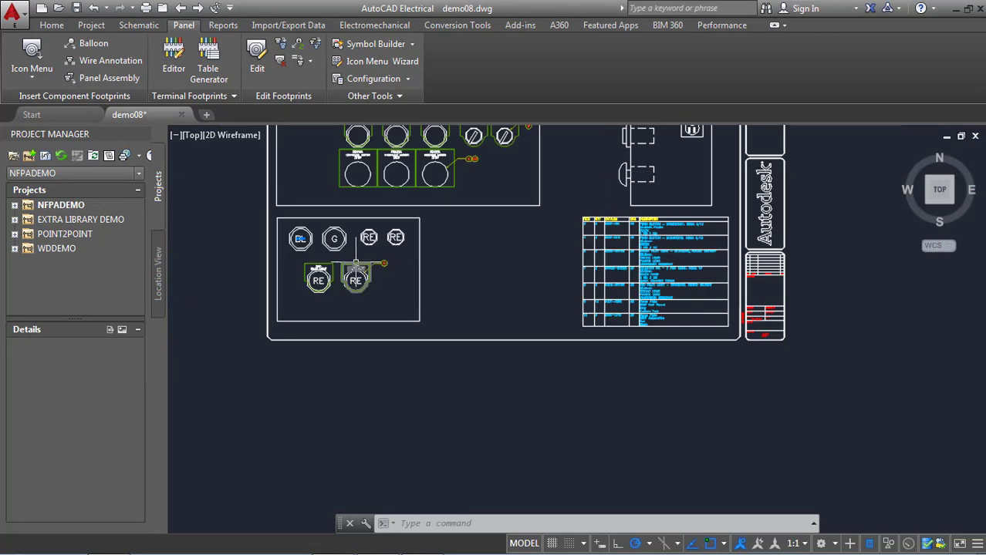
scroll(360, 262, "up", 4)
scroll(404, 282, "up", 2)
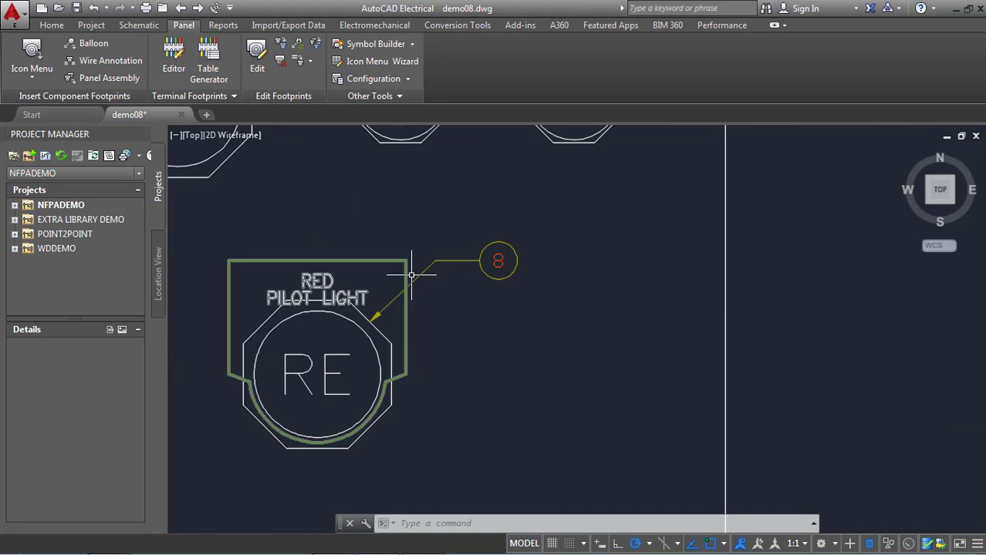
right_click(480, 260)
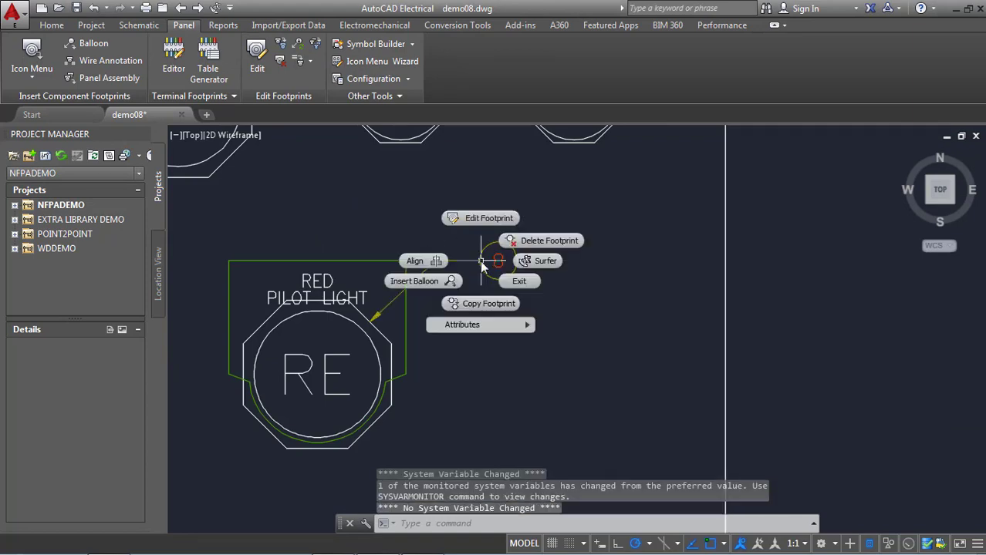
left_click(484, 218)
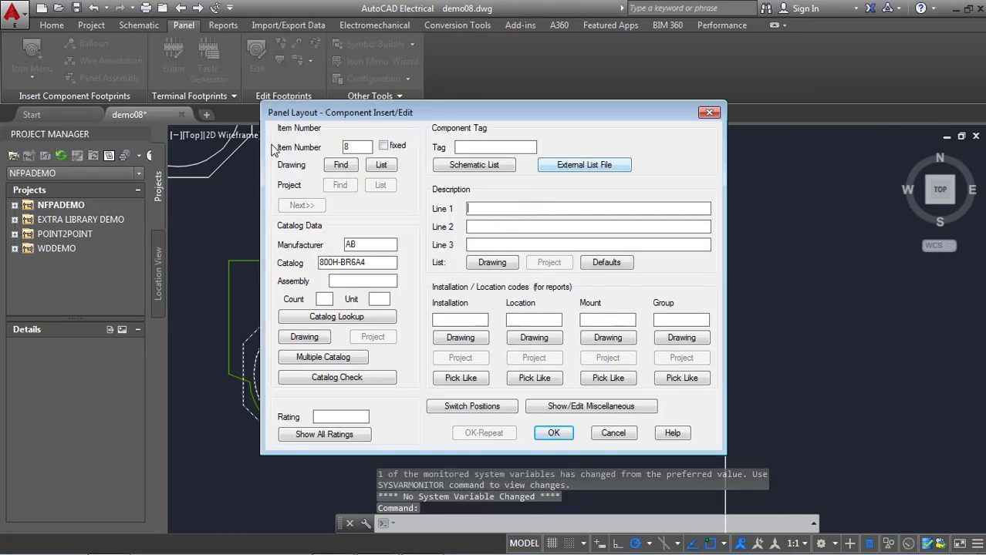
left_click(708, 113)
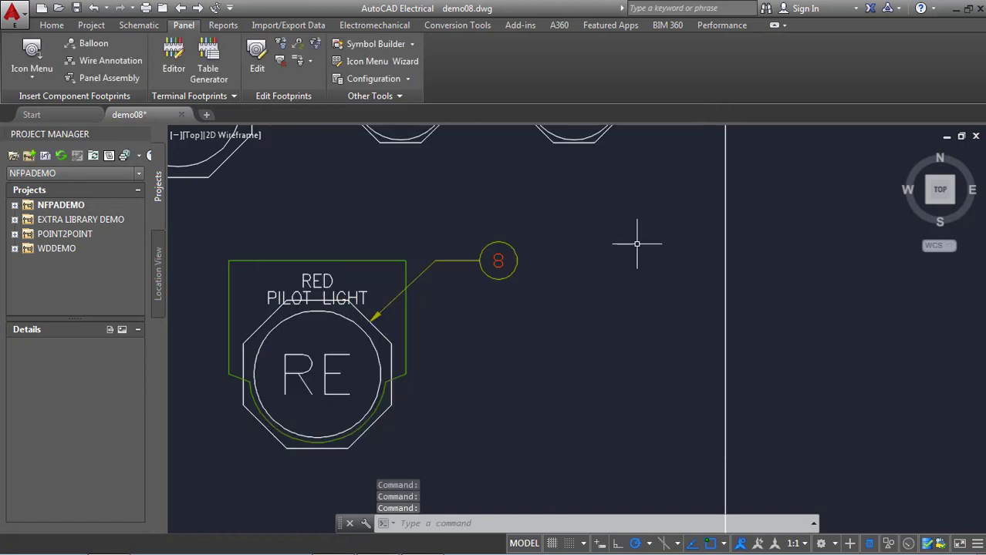
right_click(478, 260)
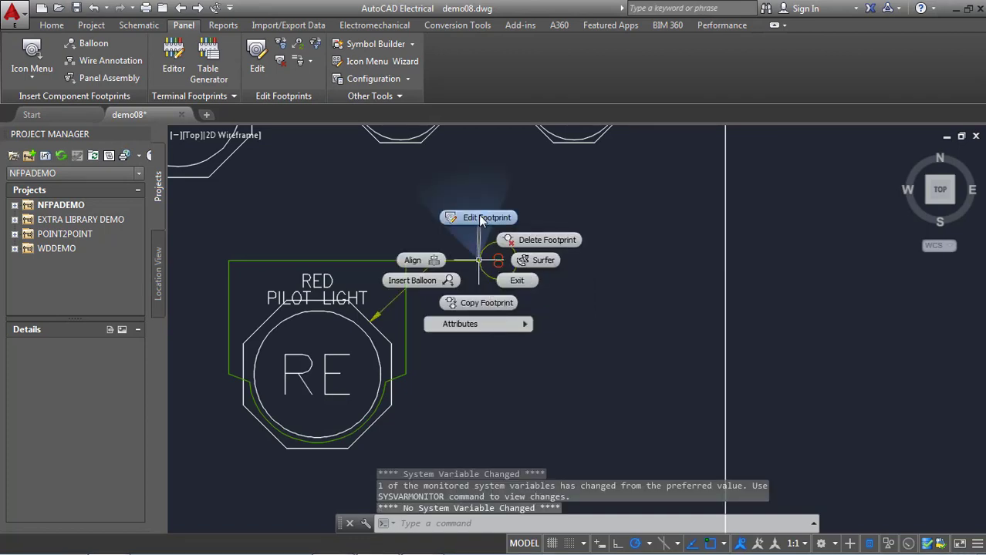
left_click(482, 218)
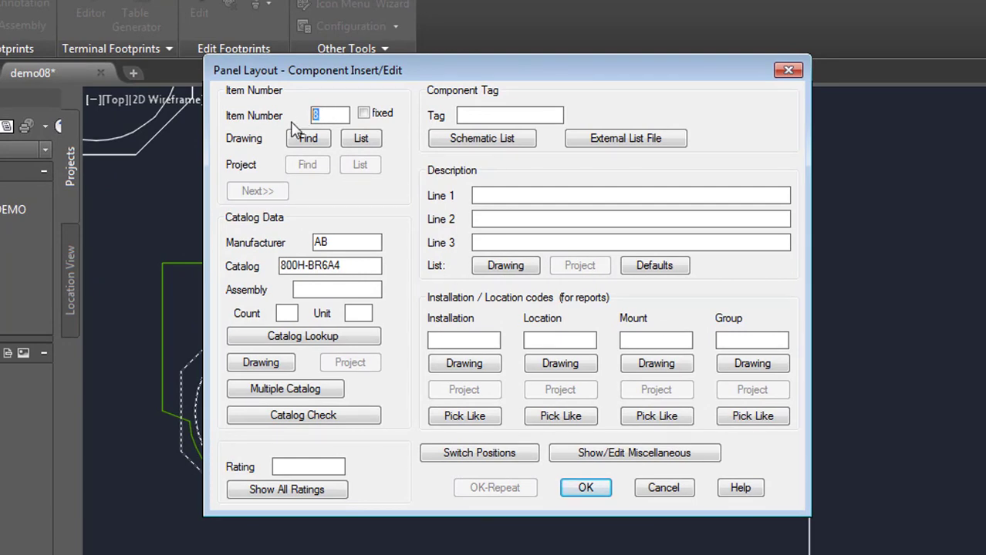
left_click(585, 488)
- Replace the existing item 8 balloon on the right red pilot light, deleting the old one
scroll(501, 301, "down", 2)
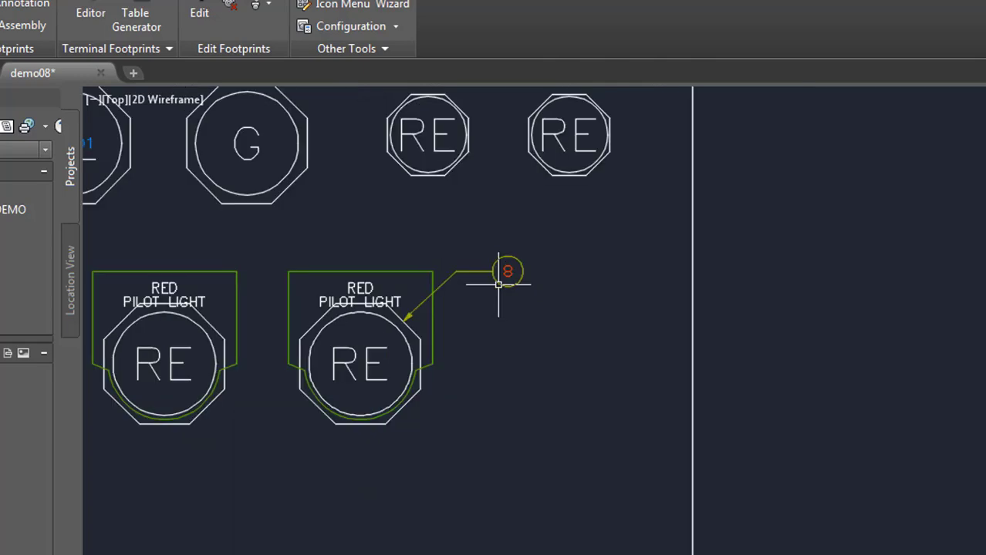
middle_click_drag(502, 282, 587, 315)
scroll(588, 293, "up", 3)
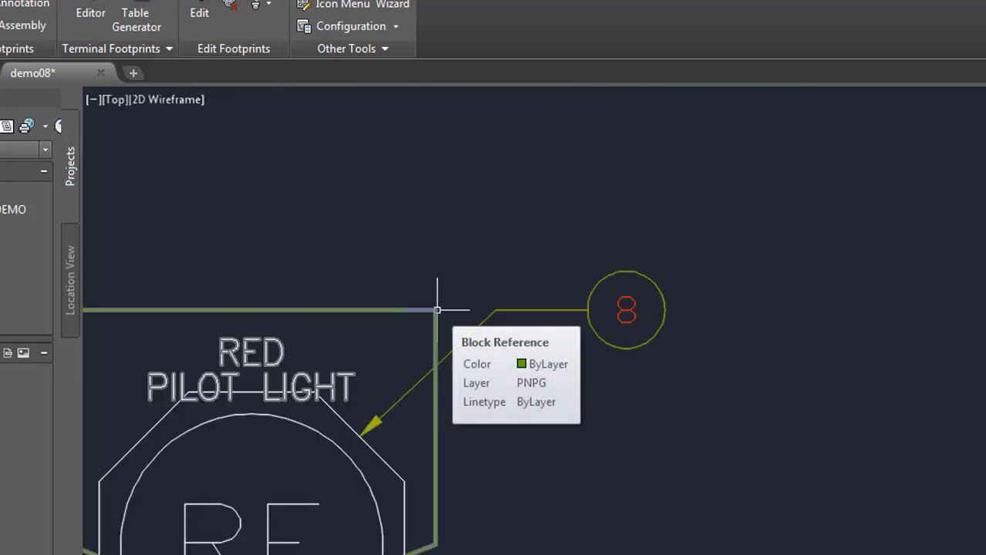
right_click(376, 309)
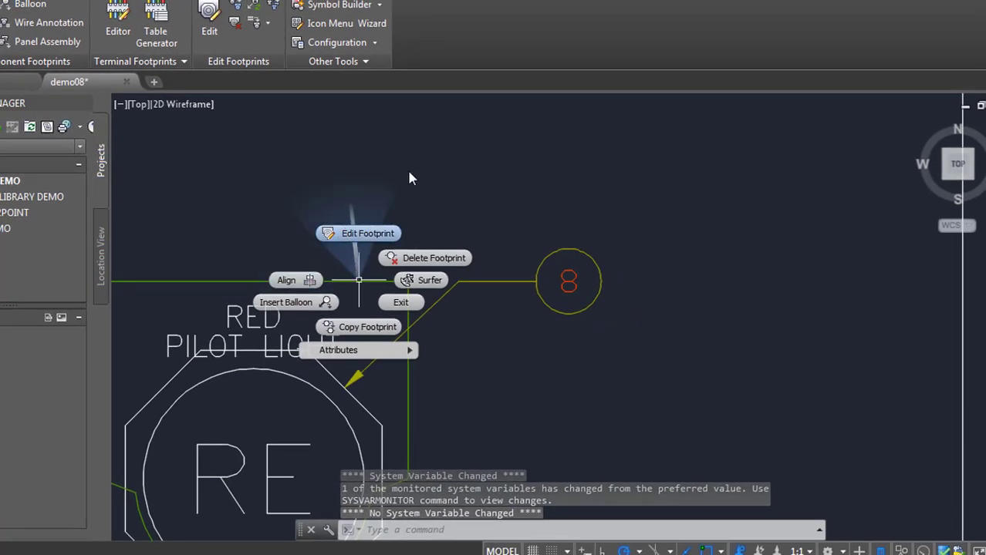
key("Escape")
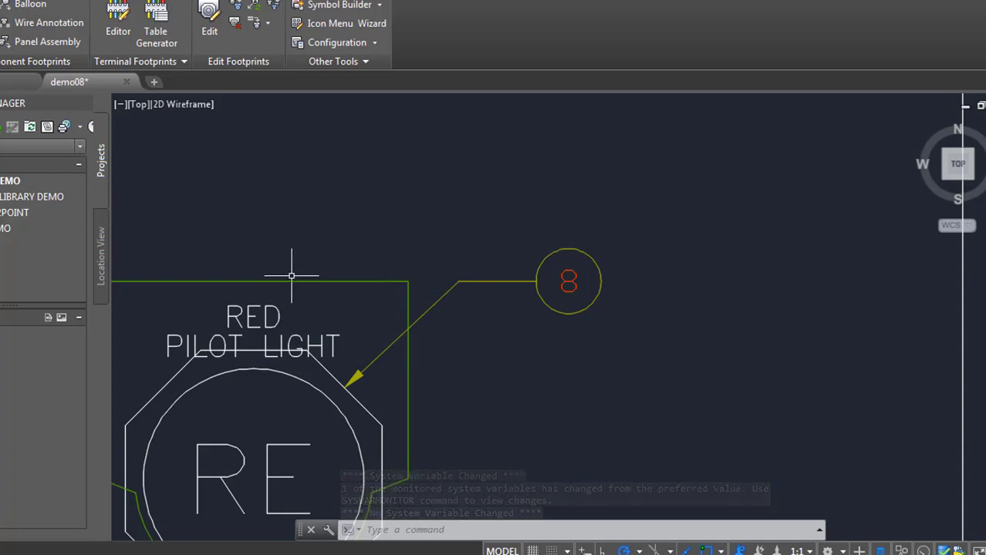
right_click(313, 393)
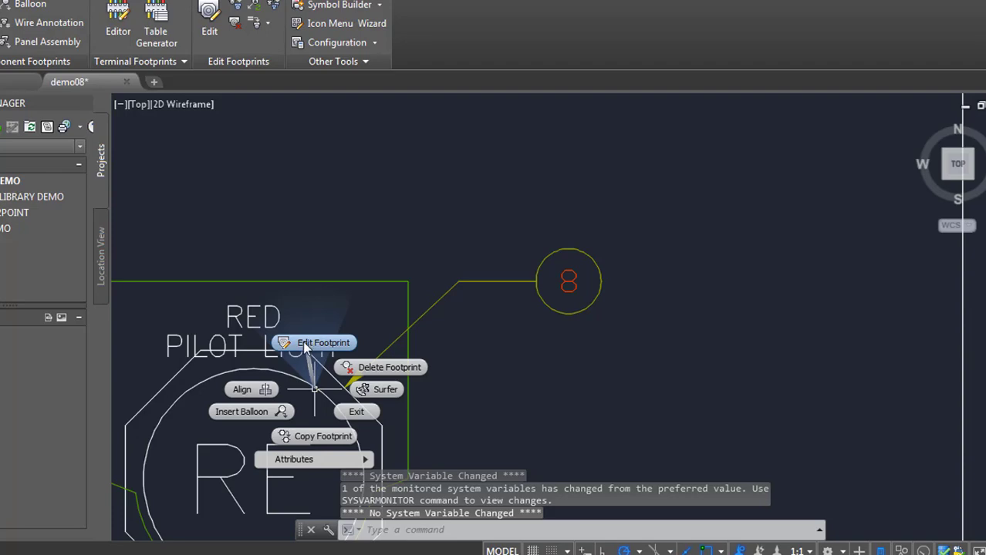
left_click(250, 418)
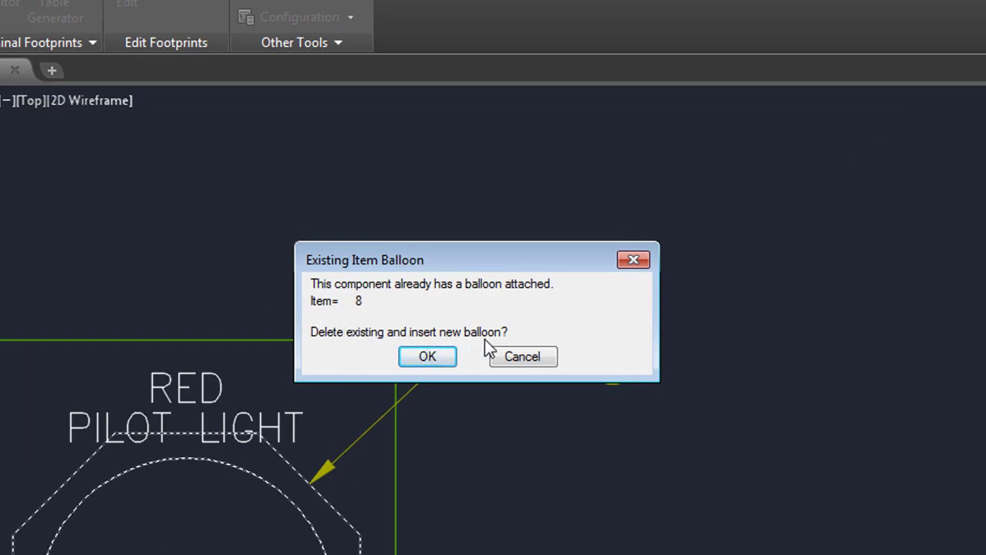
left_click(438, 358)
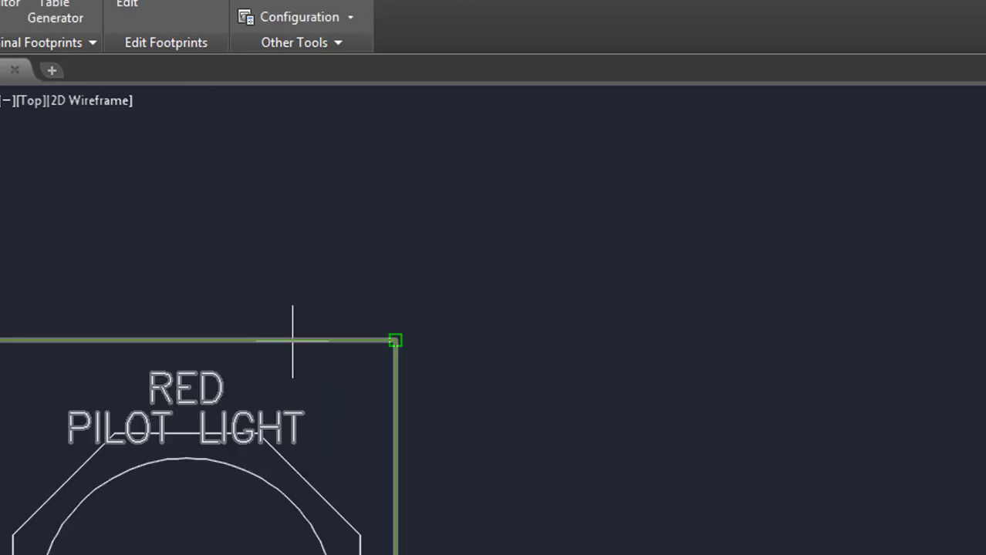
- Place a balloon 8 leader from the nameplate's top edge, bending up and right
scroll(286, 342, "down", 2)
middle_click_drag(285, 344, 567, 403)
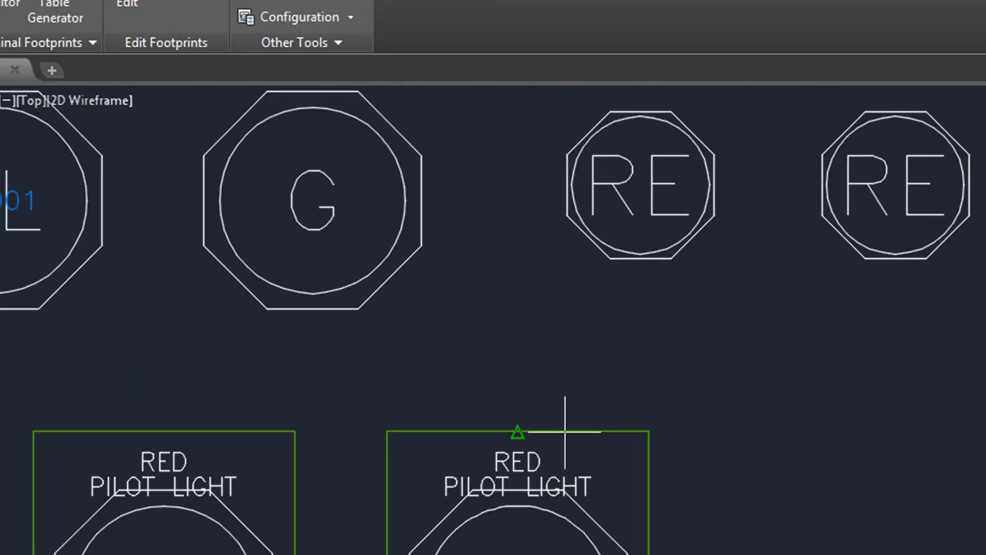
left_click(516, 432)
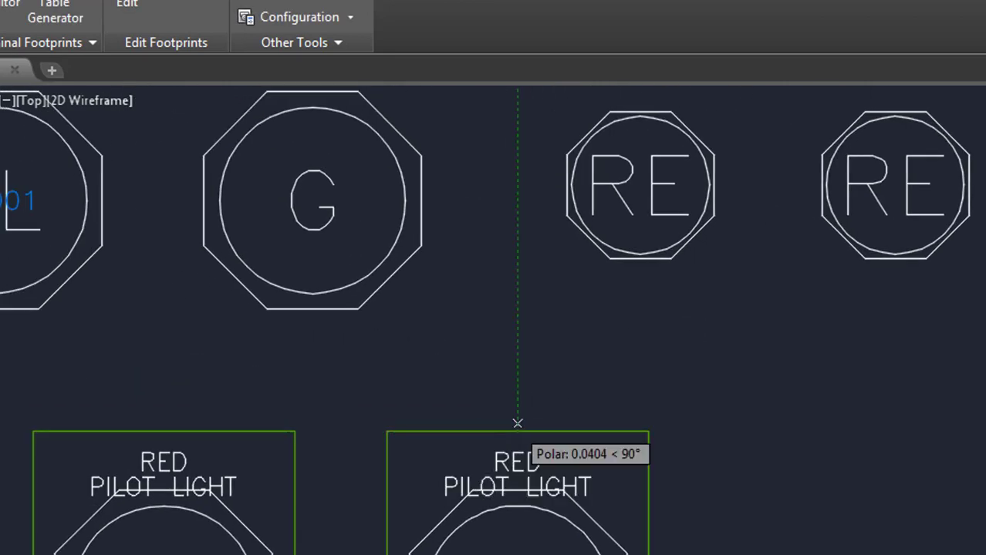
left_click(600, 363)
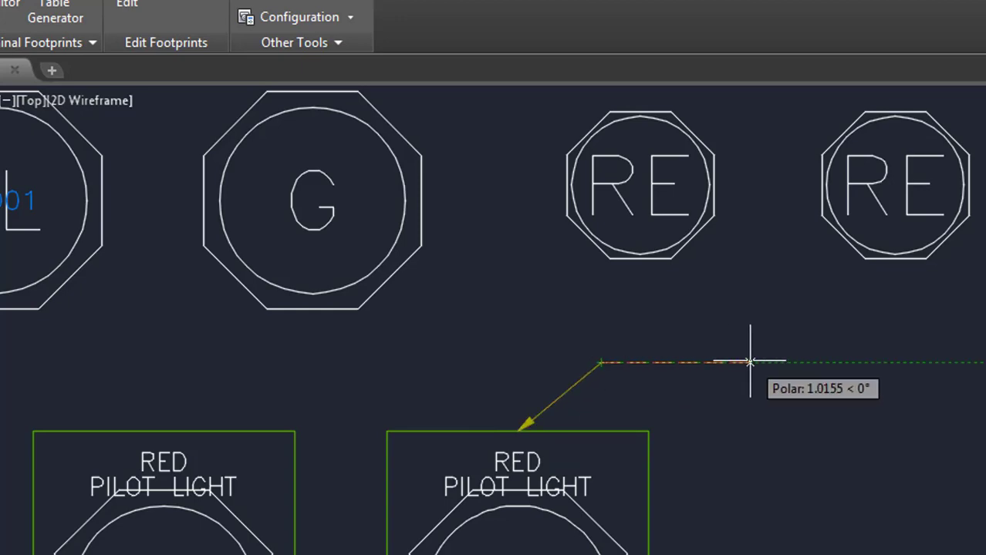
left_click(789, 362)
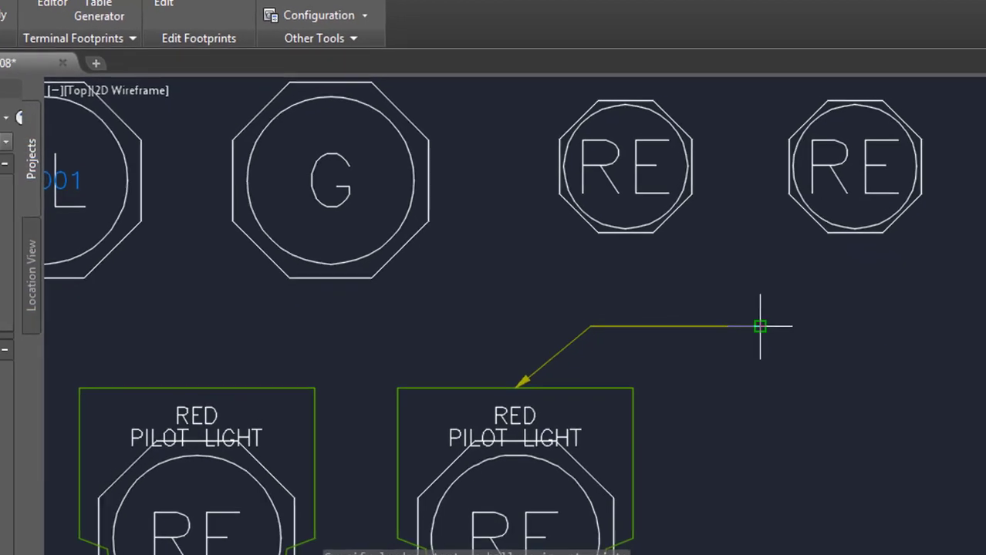
key("Return")
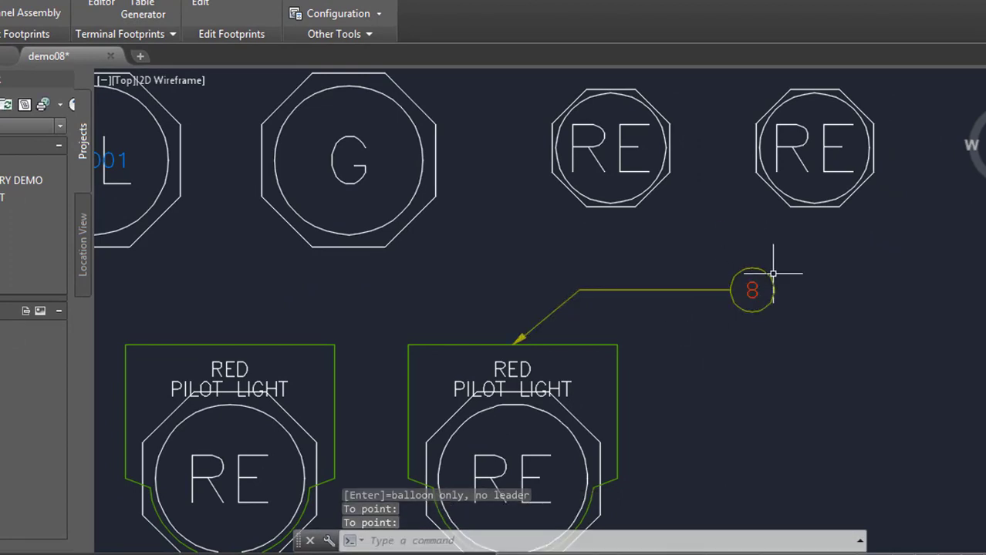
- Bring the pilot lights and new balloon into view and select the balloon
scroll(771, 278, "up", 2)
scroll(763, 279, "down", 3)
scroll(600, 292, "up", 2)
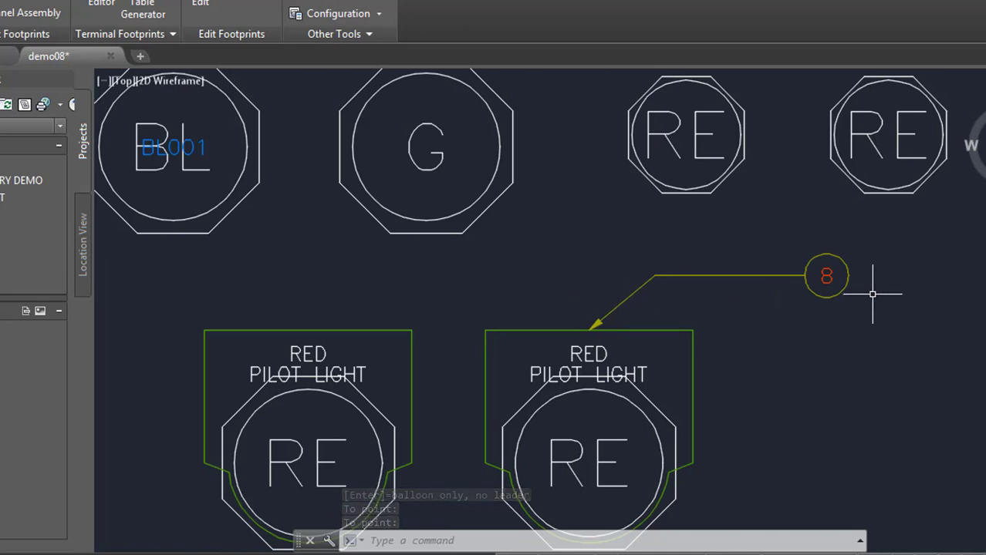
scroll(850, 297, "down", 1)
scroll(852, 299, "up", 2)
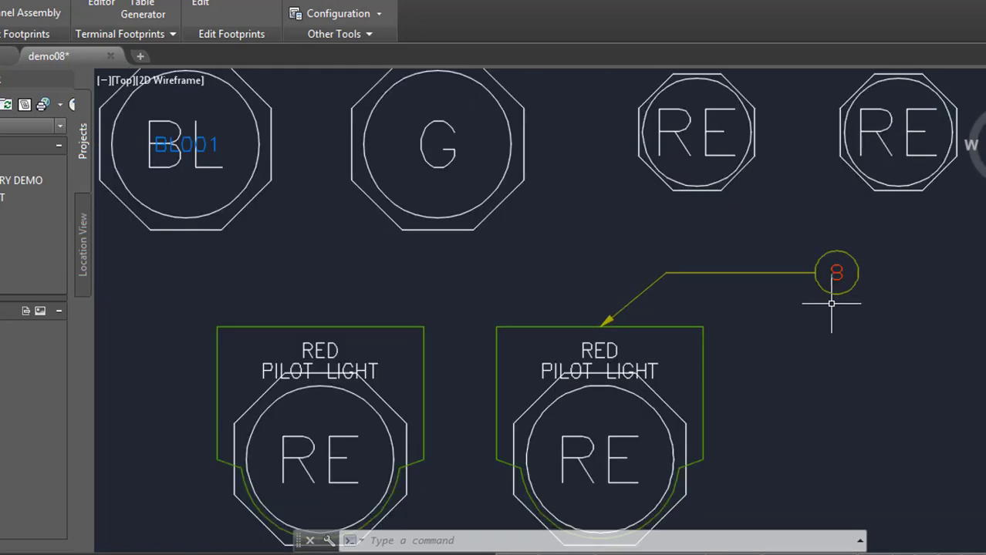
middle_click_drag(722, 344, 642, 280)
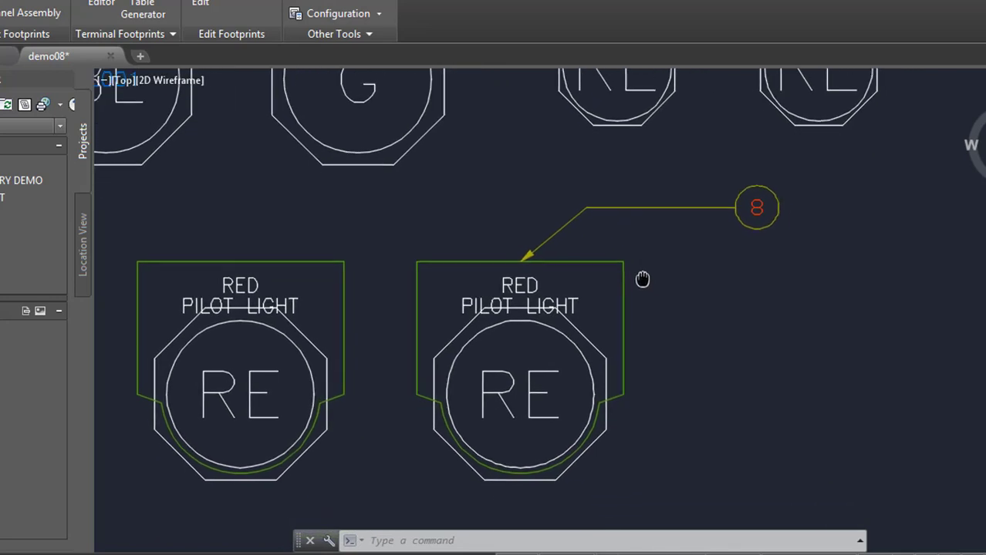
scroll(585, 220, "down", 1)
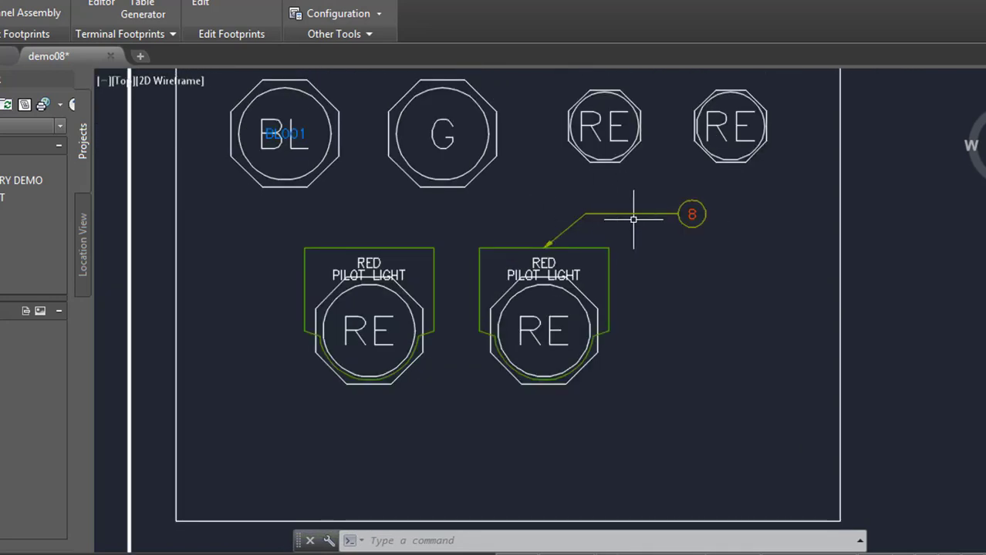
left_click(678, 219)
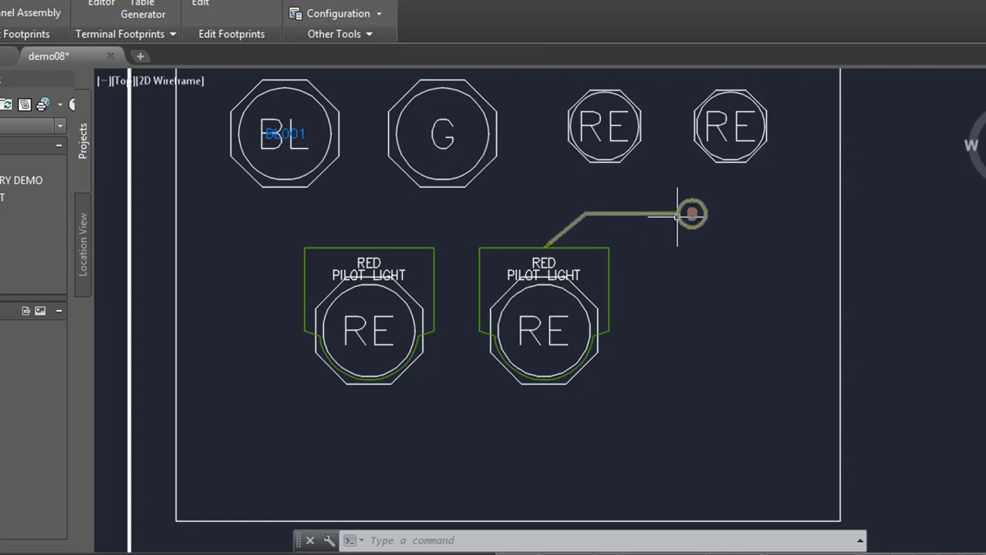
- Edit the balloon's footprint so its item number reads 12 instead of 8
right_click(677, 218)
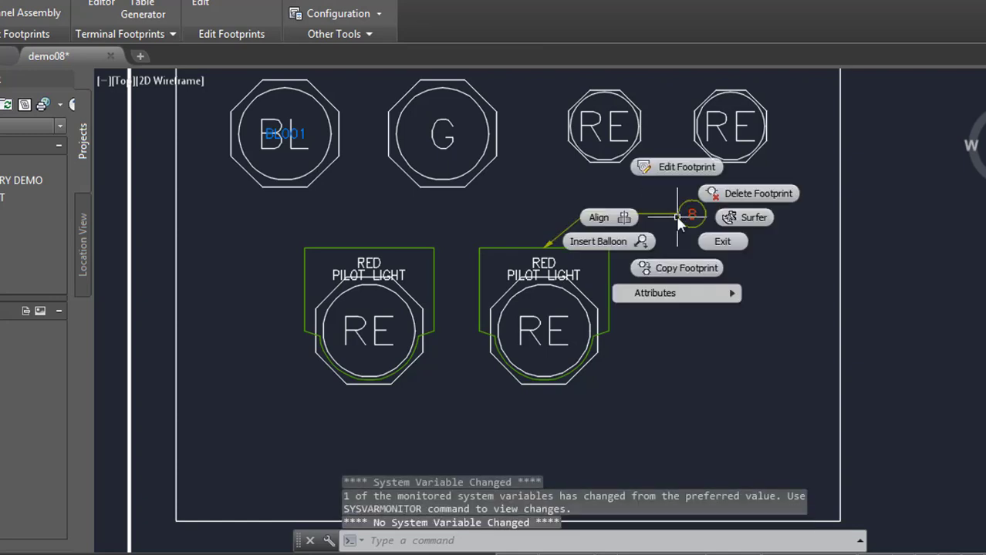
left_click(682, 168)
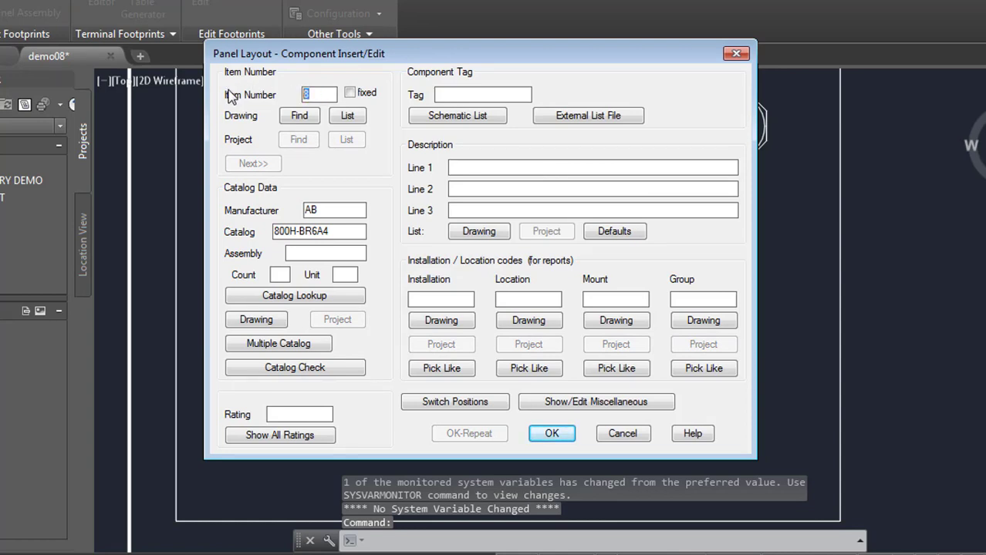
type("12")
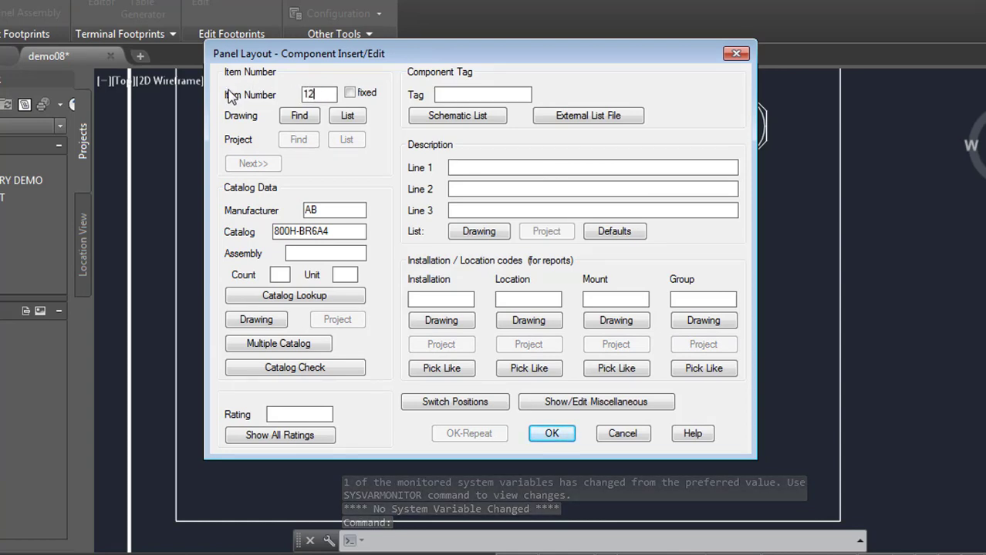
left_click(552, 434)
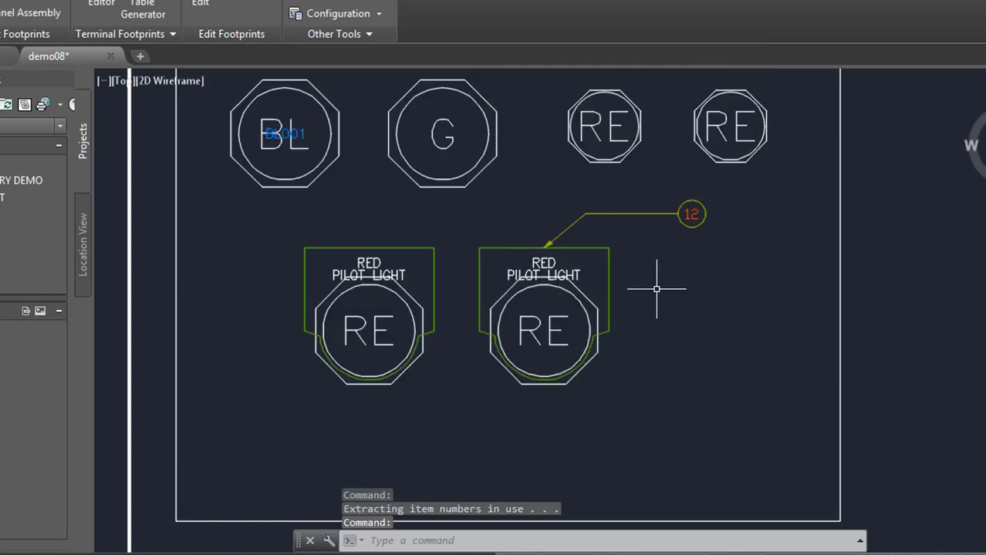
scroll(678, 205, "up", 2)
scroll(679, 206, "up", 4)
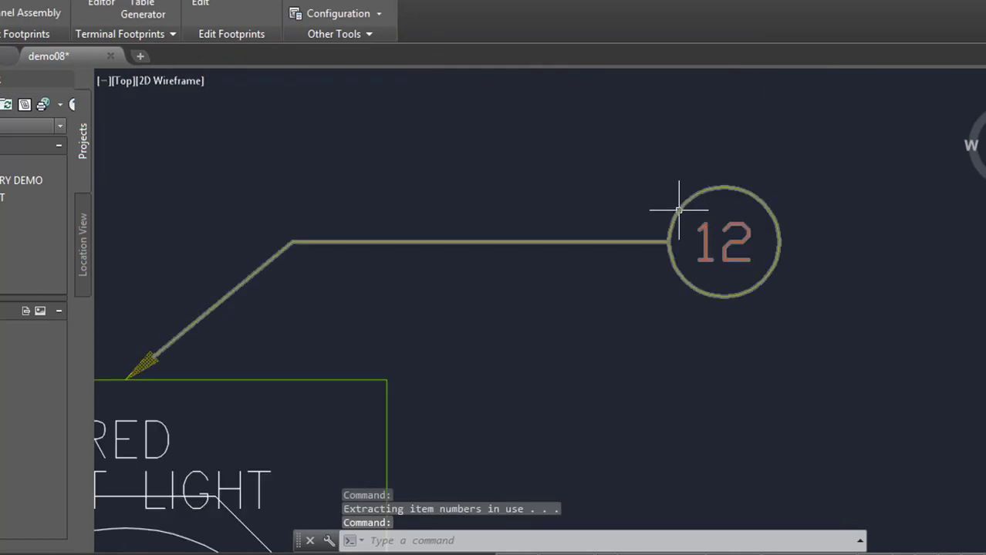
right_click(668, 247)
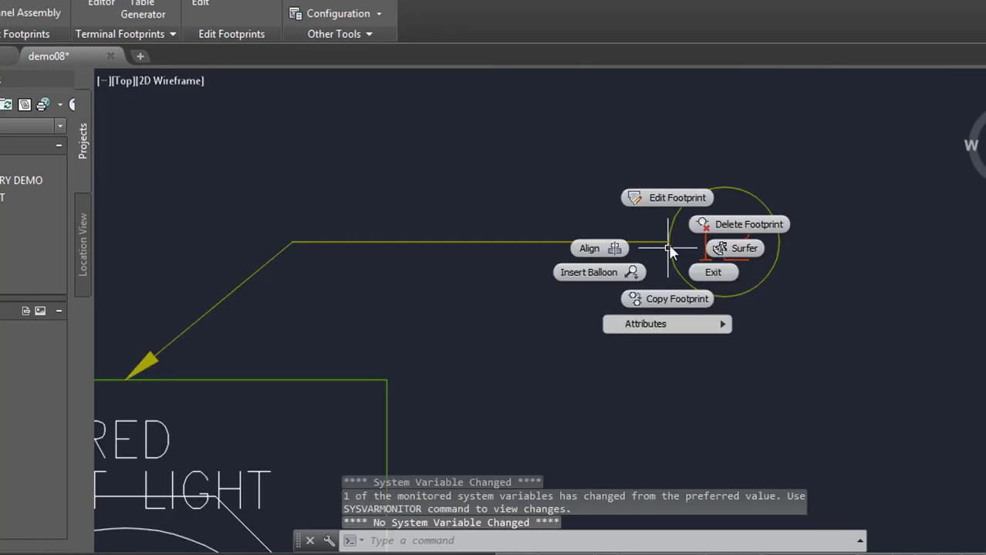
- Set the balloon's footprint item number to 08 and recenter on the RED PILOT LIGHT nameplate
left_click(670, 198)
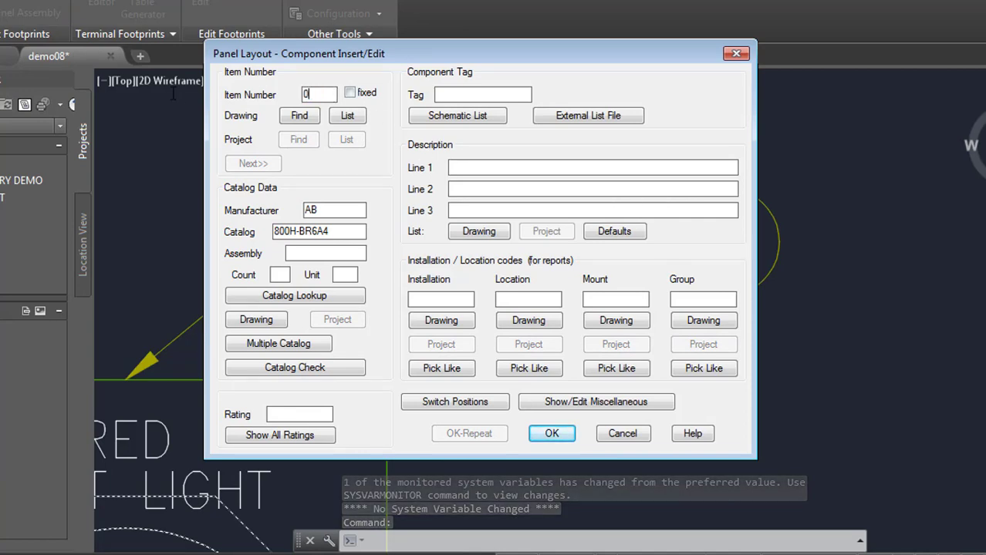
type("08")
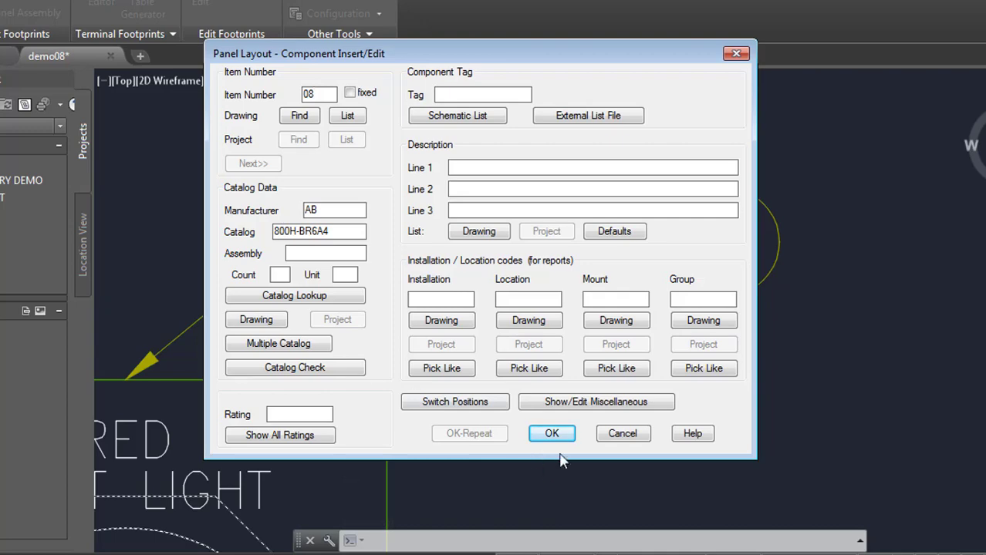
left_click(551, 433)
scroll(574, 422, "down", 2)
scroll(576, 409, "down", 4)
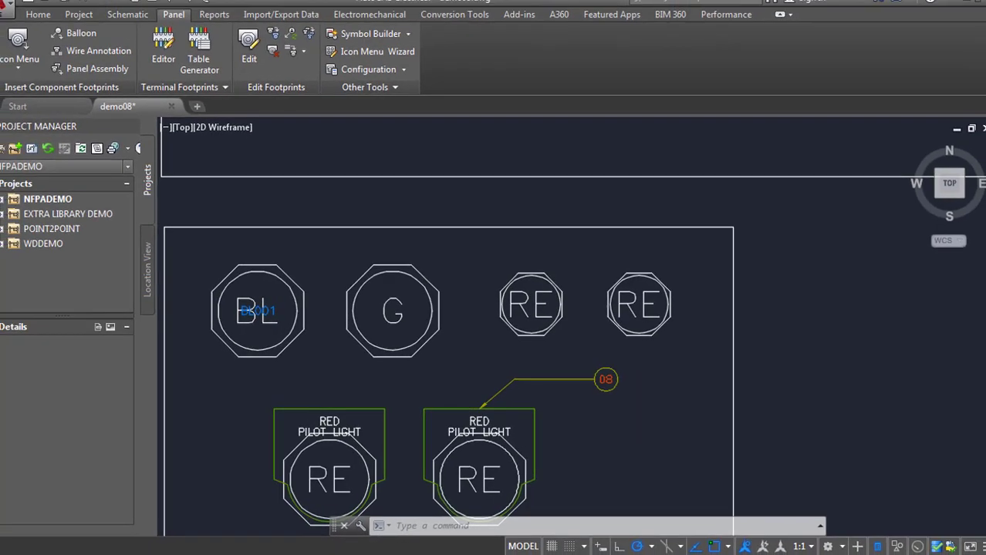
scroll(468, 397, "up", 6)
scroll(468, 401, "down", 3)
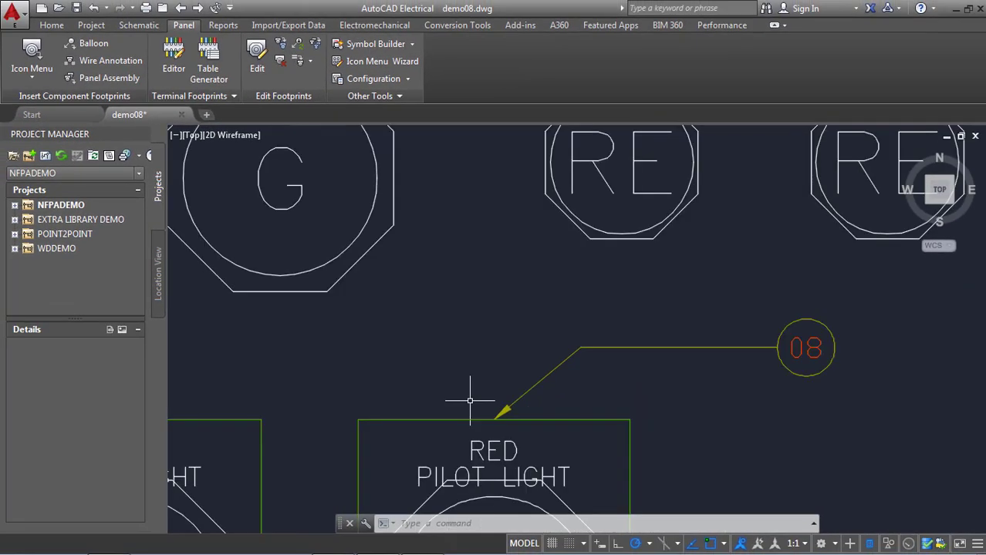
middle_click_drag(468, 400, 567, 354)
scroll(567, 362, "down", 2)
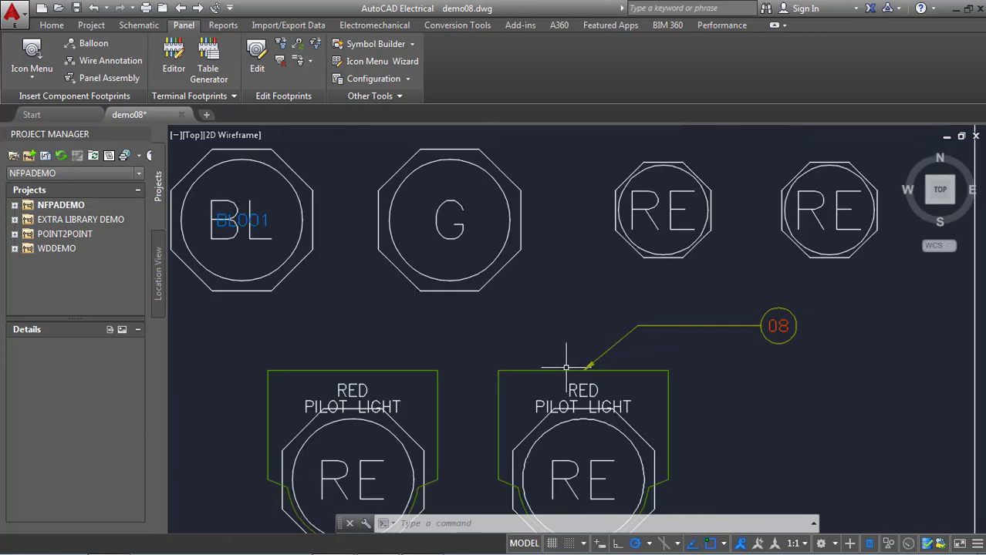
scroll(546, 419, "down", 2)
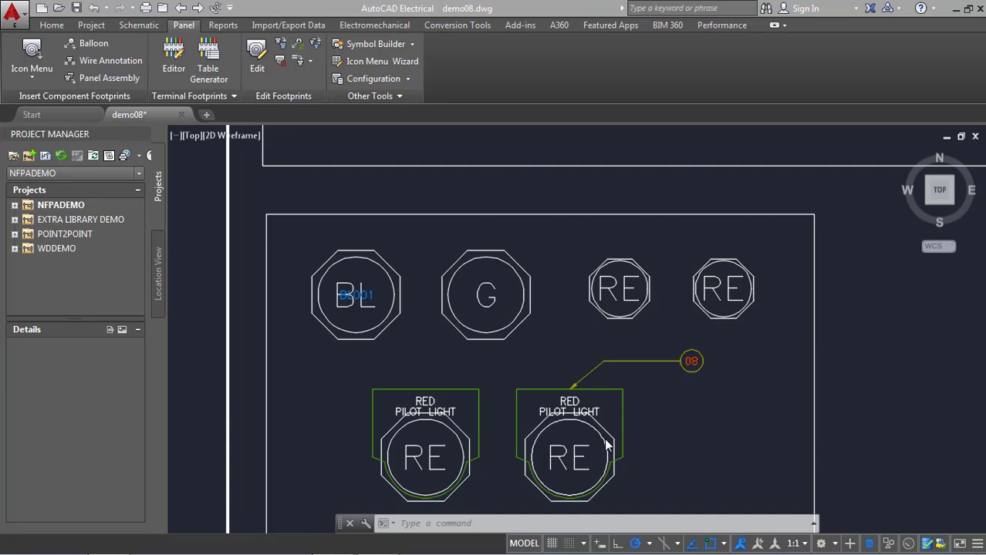
scroll(511, 452, "up", 5)
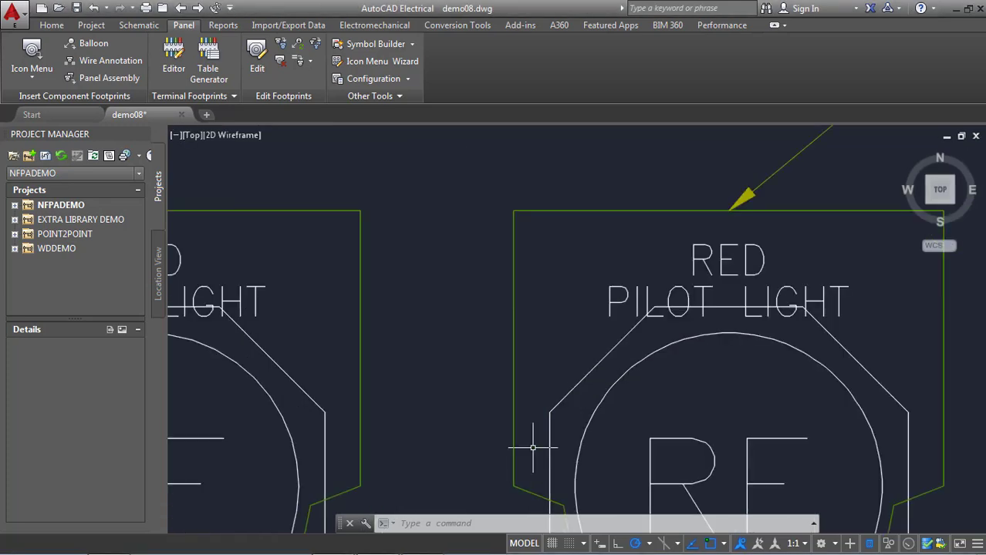
middle_click_drag(511, 418, 433, 344)
scroll(457, 260, "down", 5)
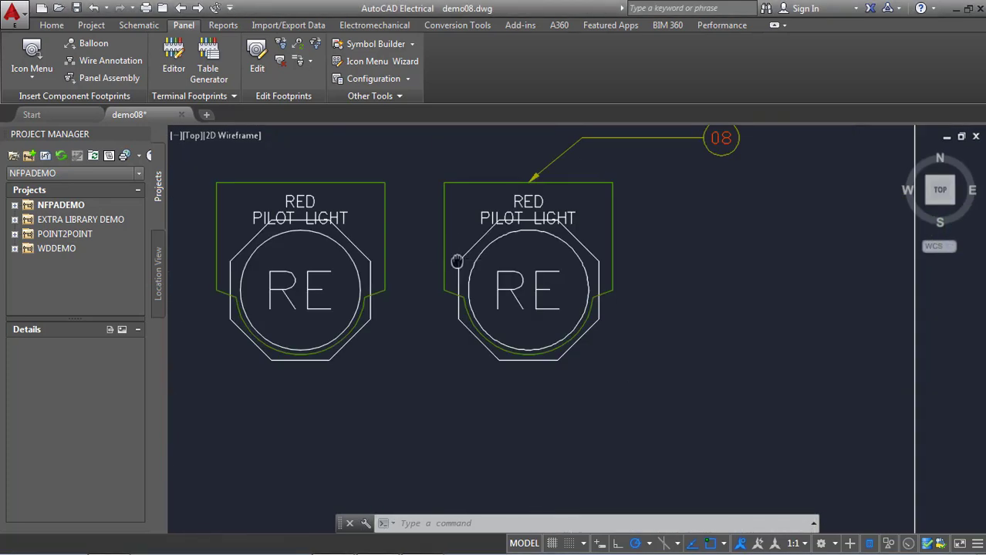
scroll(393, 324, "up", 4)
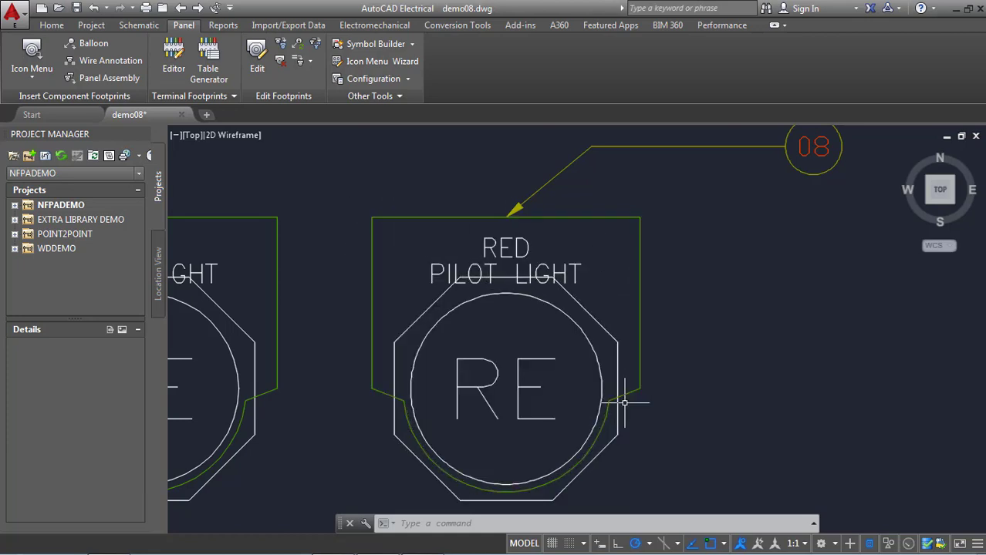
scroll(628, 404, "down", 3)
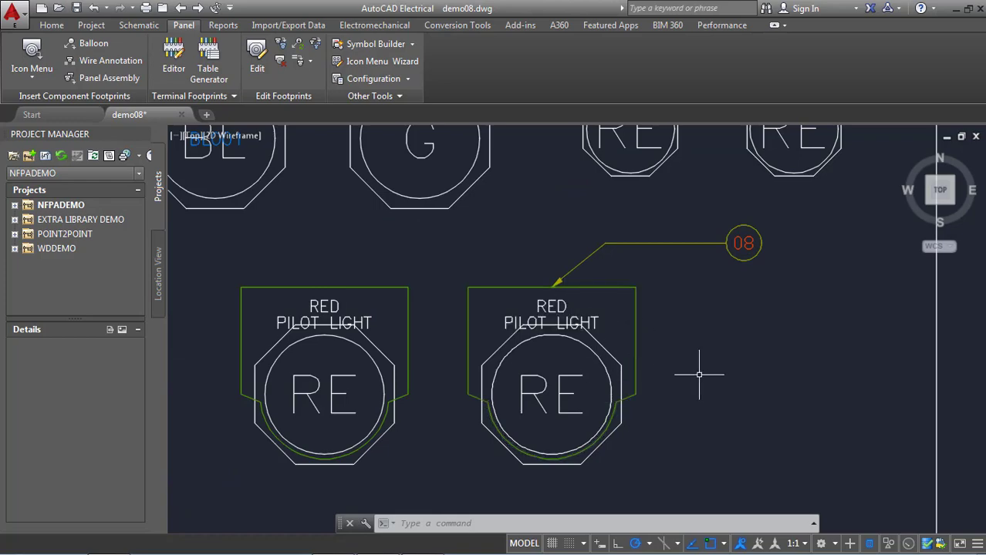
scroll(708, 375, "down", 1)
middle_click_drag(710, 374, 473, 259)
scroll(473, 259, "down", 4)
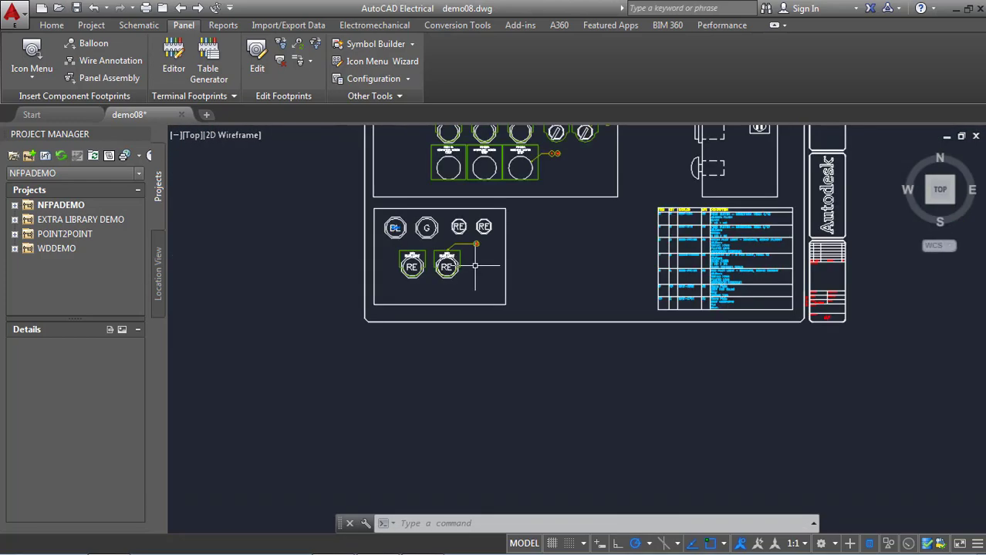
scroll(701, 287, "up", 5)
scroll(701, 287, "up", 4)
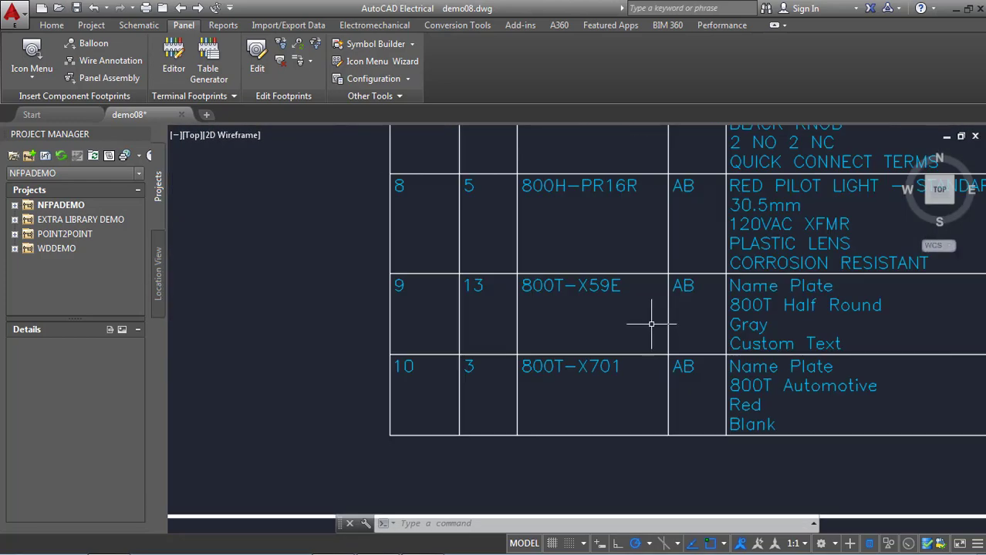
middle_click_drag(554, 310, 519, 325)
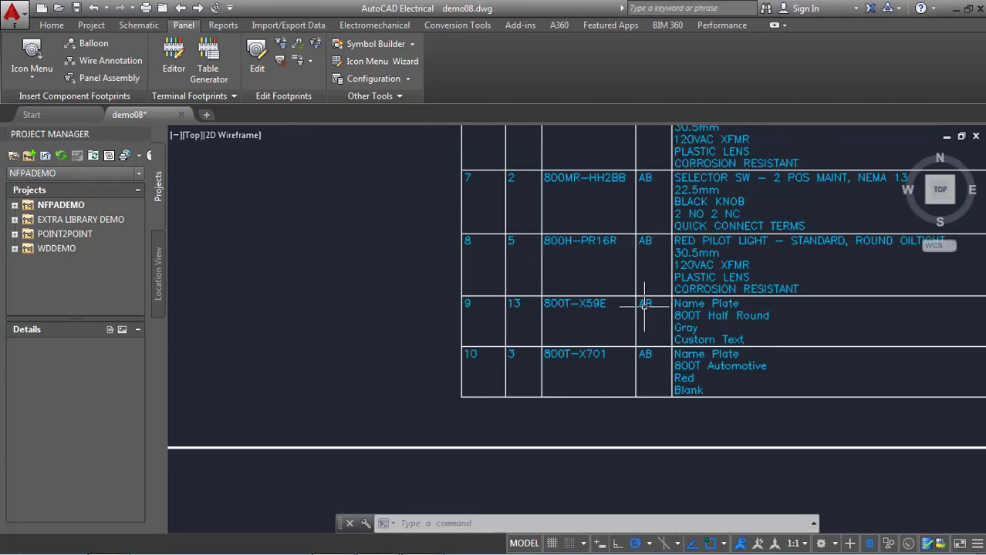
scroll(358, 299, "up", 1)
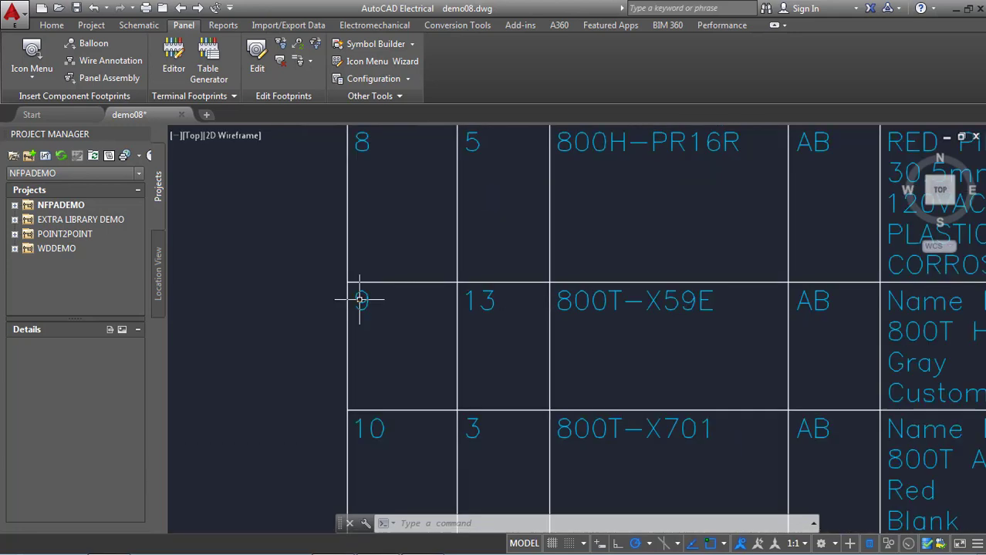
scroll(358, 300, "down", 2)
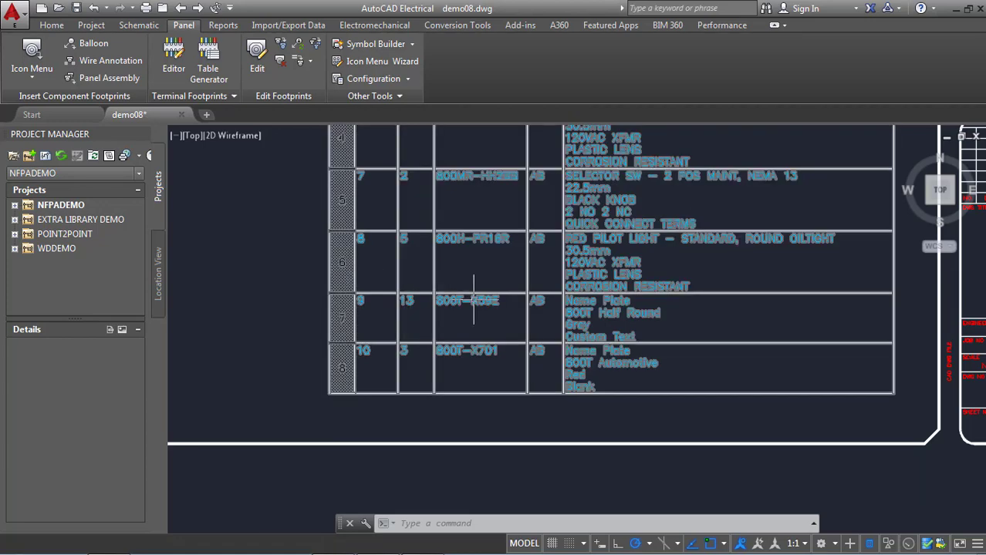
scroll(494, 303, "up", 2)
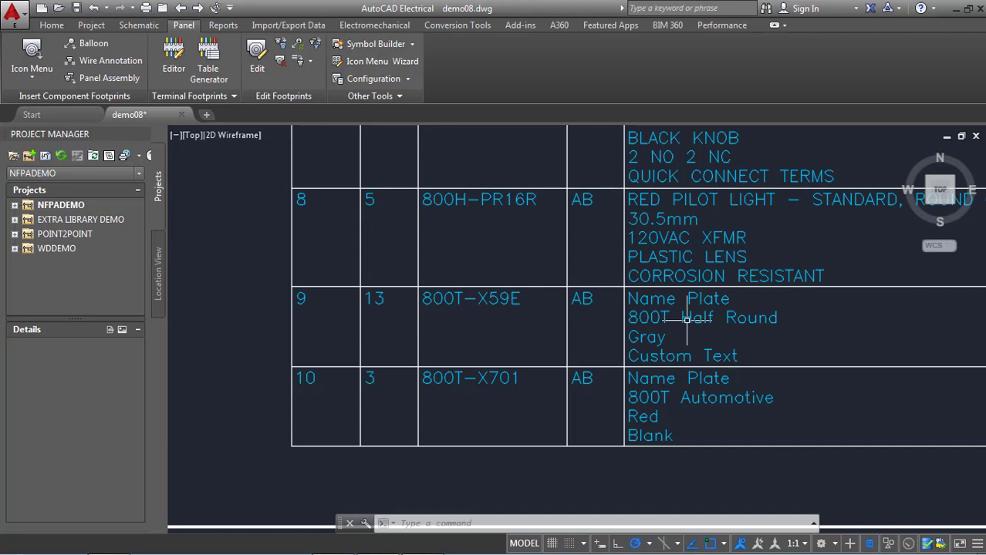
left_click(685, 318)
scroll(686, 318, "down", 2)
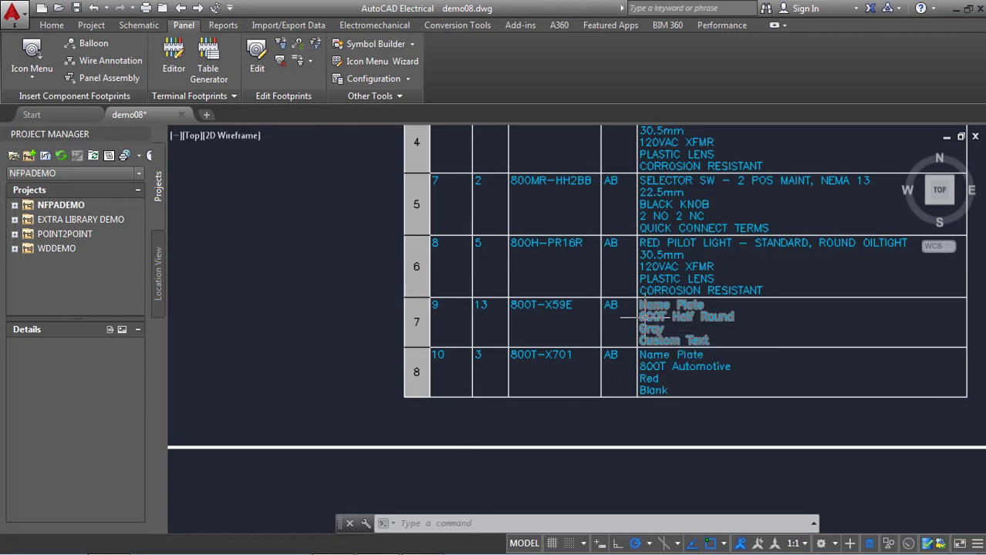
key("Escape")
scroll(429, 327, "down", 2)
middle_click_drag(372, 324, 568, 389)
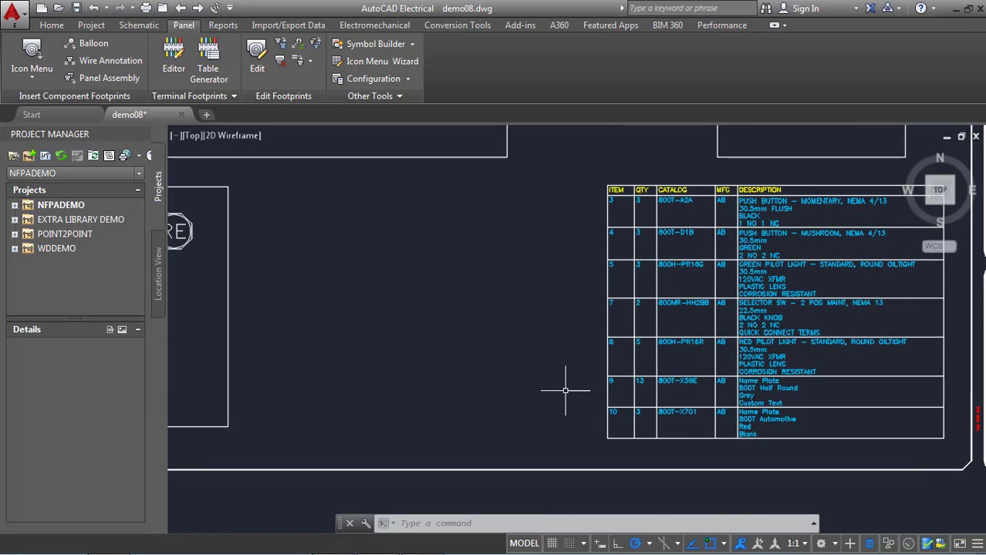
middle_click_drag(390, 328, 802, 362)
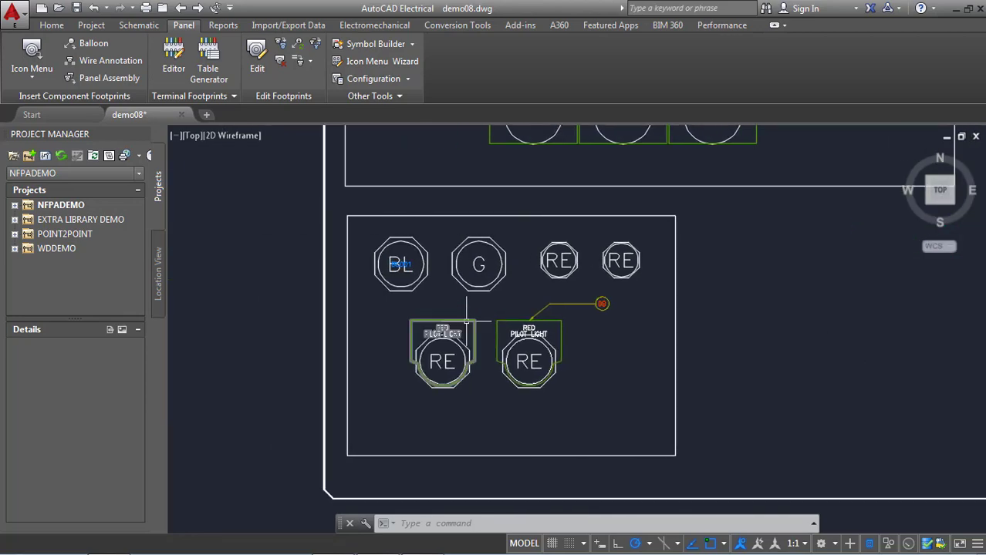
scroll(469, 324, "up", 2)
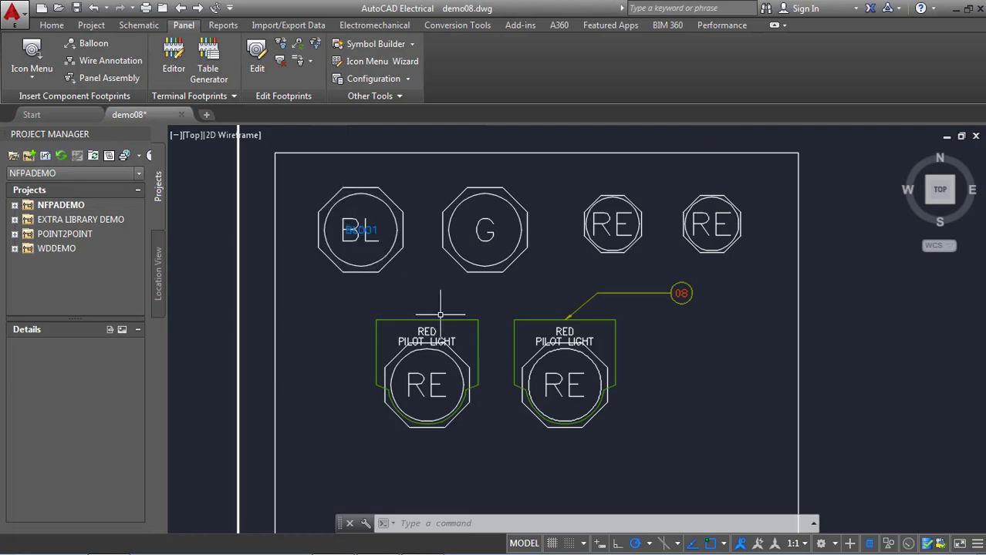
scroll(377, 224, "up", 4)
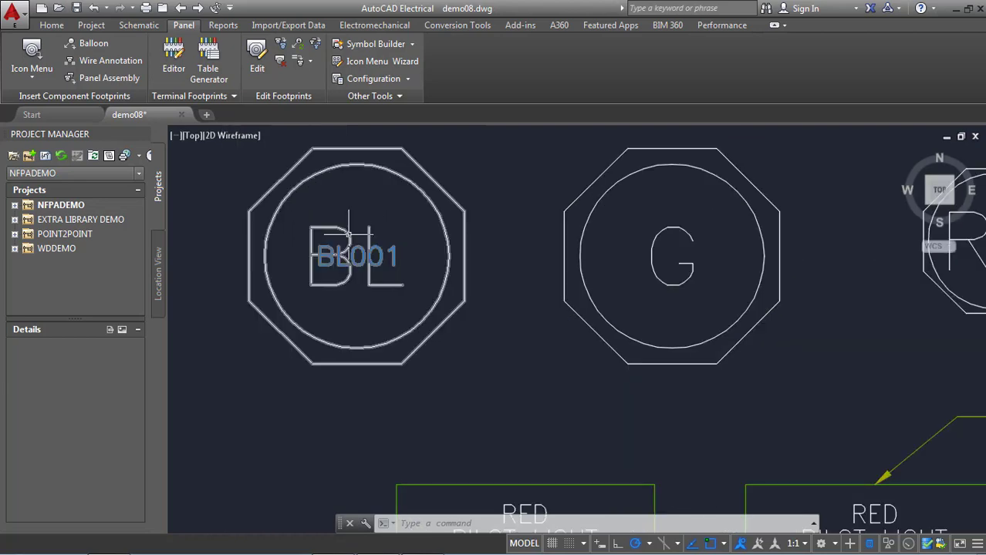
scroll(363, 246, "down", 2)
scroll(416, 351, "down", 2)
scroll(498, 375, "up", 2)
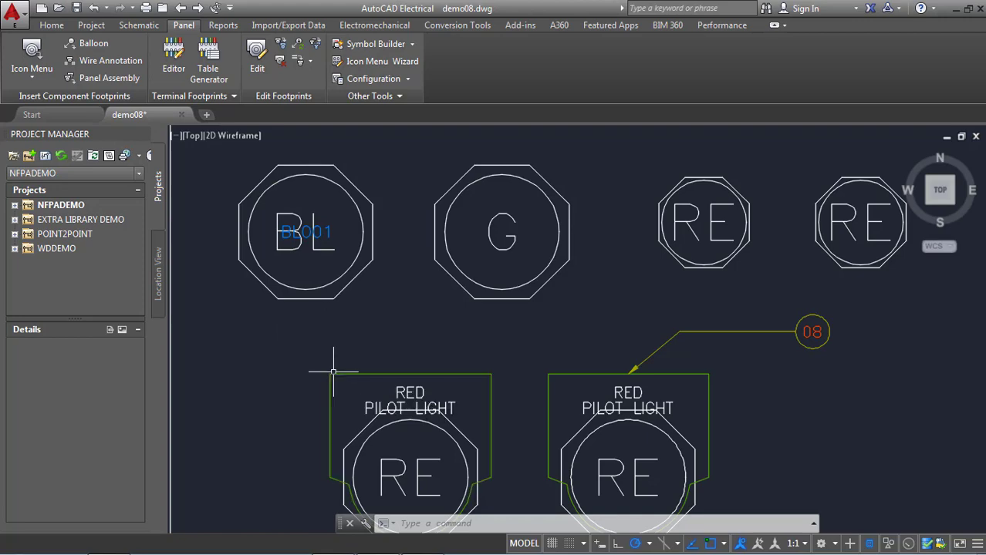
scroll(313, 293, "down", 2)
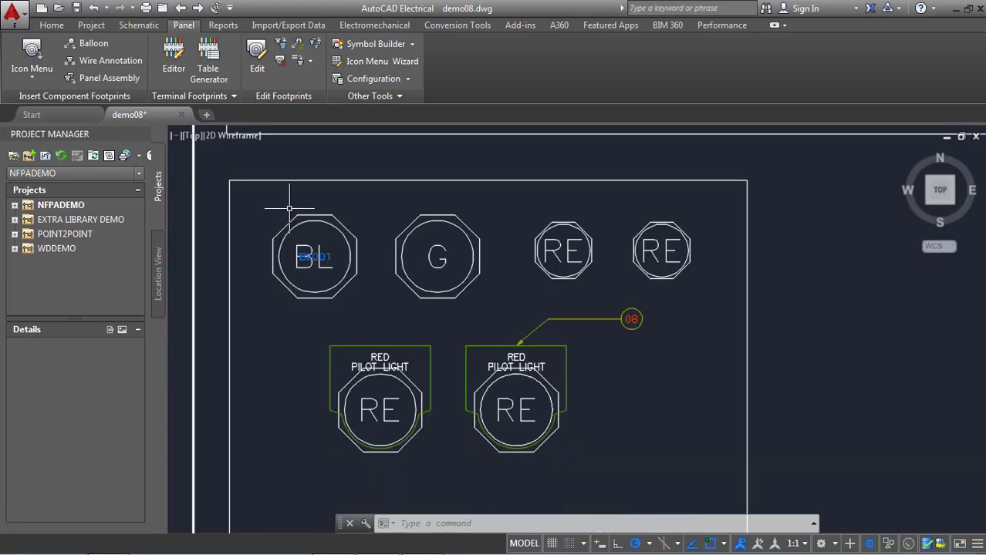
scroll(287, 207, "up", 2)
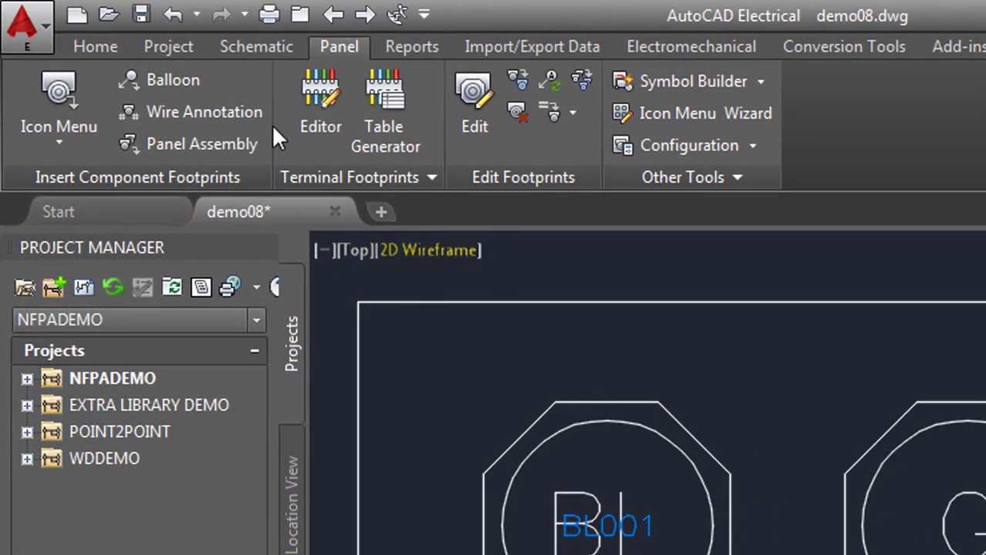
- Show the Nameplates footprints in the Panel Icon Menu's Insert Footprint dialog
left_click(62, 147)
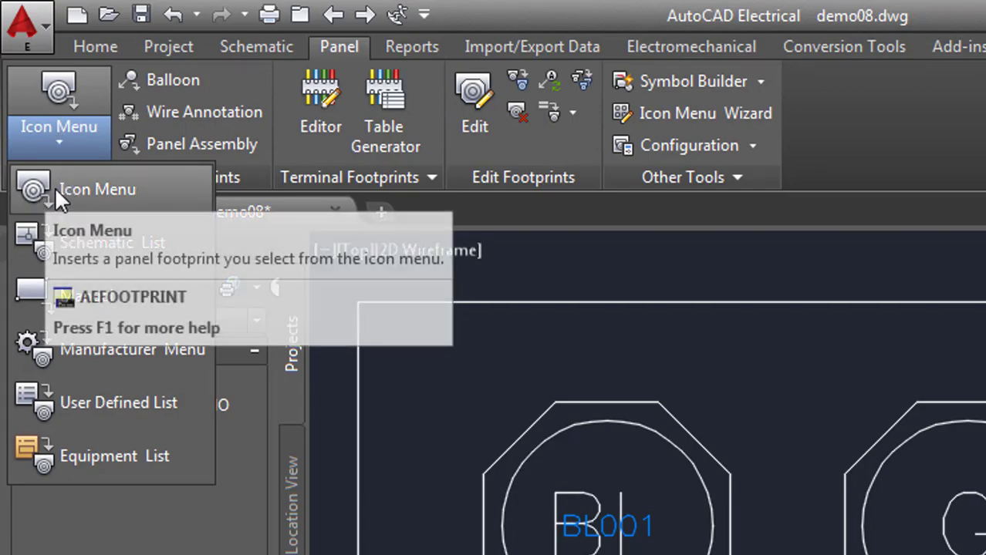
left_click(80, 190)
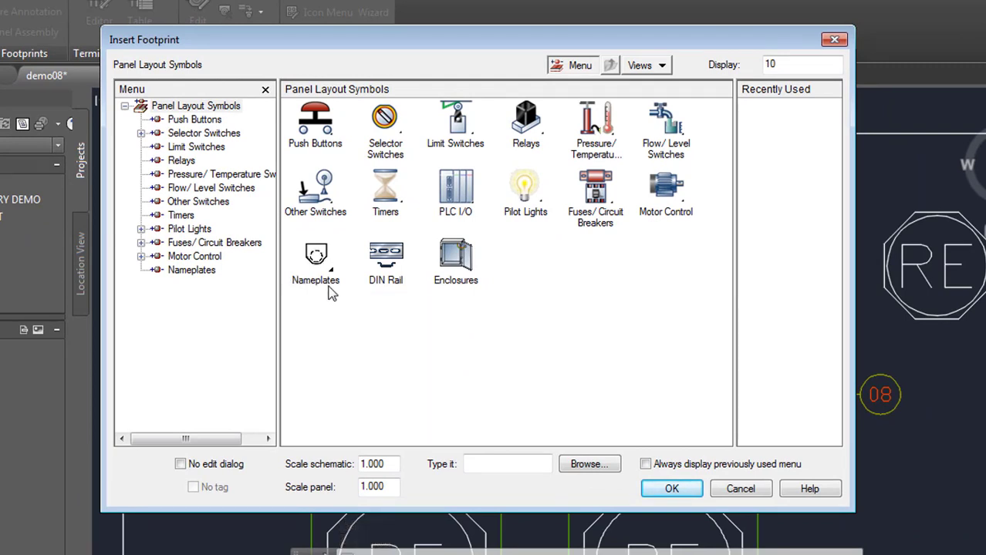
left_click(316, 254)
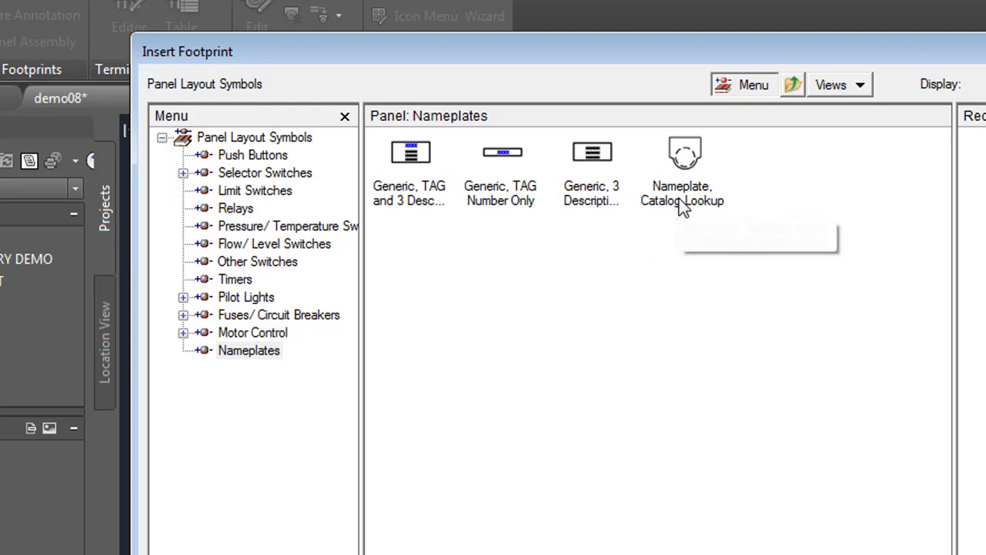
- Start a Catalog Lookup nameplate and list the Drawing Only nameplate catalog values
left_click(684, 156)
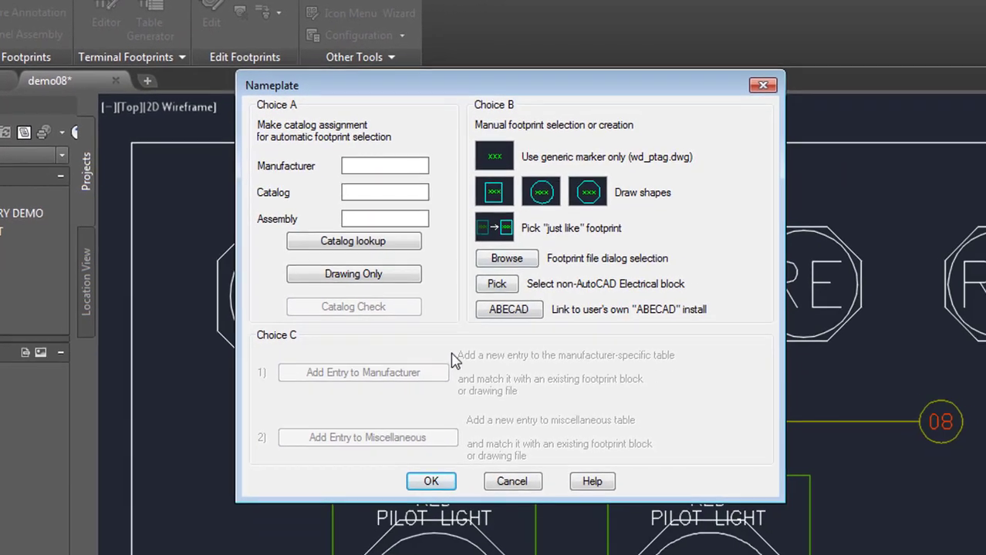
left_click_drag(401, 85, 413, 119)
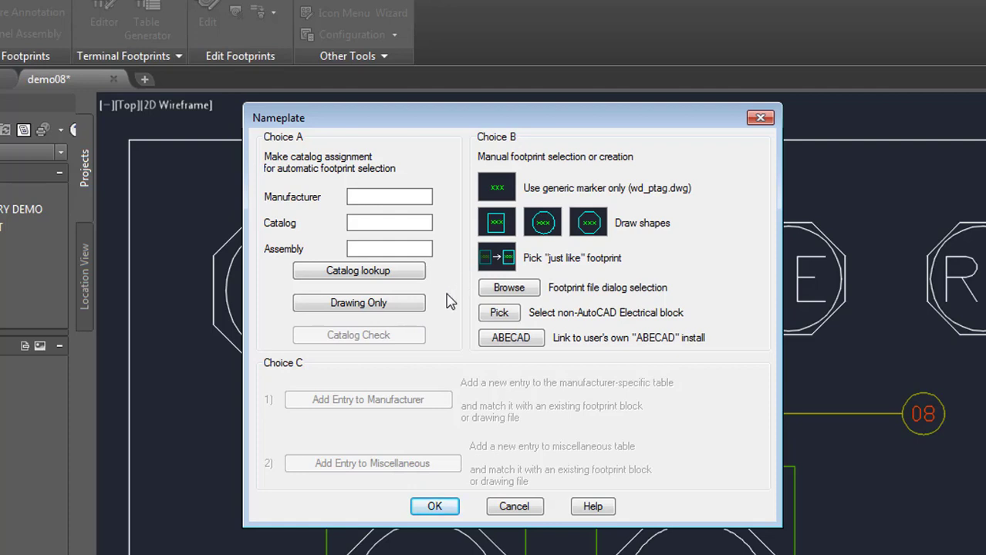
left_click(352, 307)
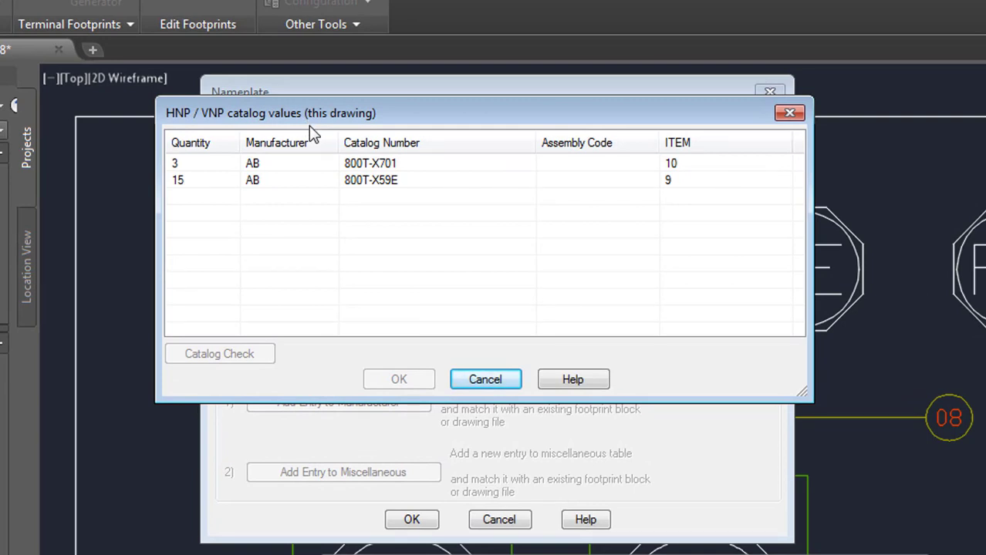
- Assign the AB 800T-X59E nameplate catalog entry after running its Catalog Check
left_click(302, 165)
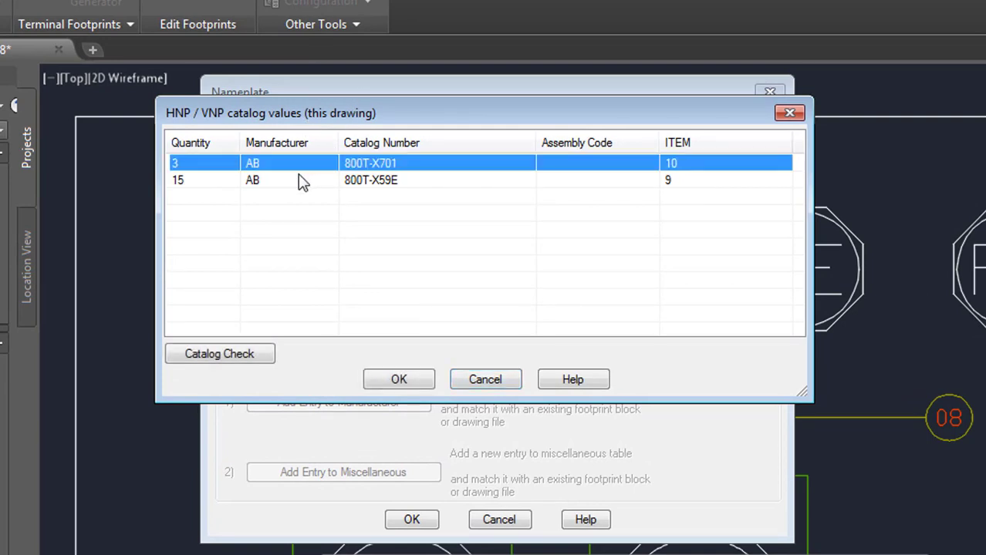
left_click(301, 182)
left_click(279, 163)
left_click(282, 185)
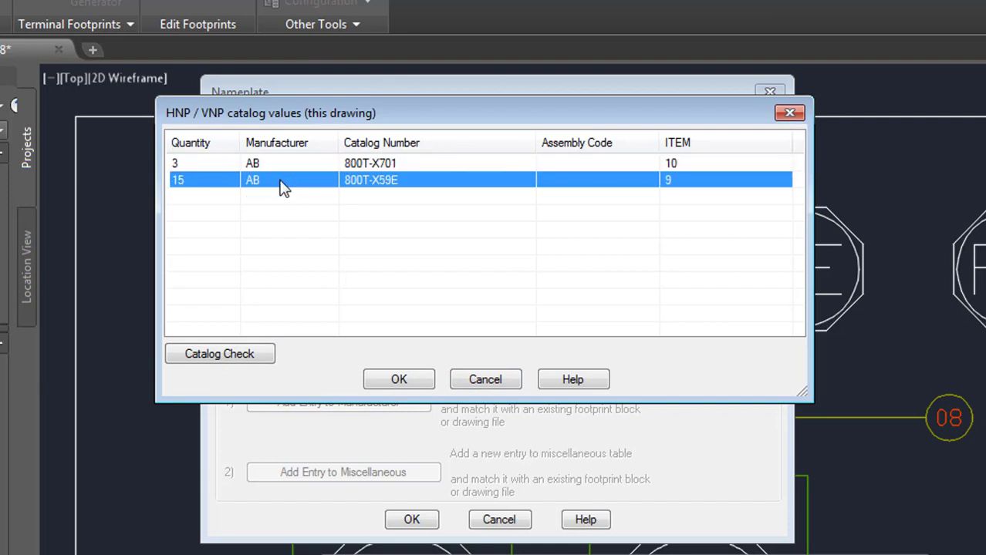
left_click(280, 164)
left_click(279, 183)
left_click(217, 360)
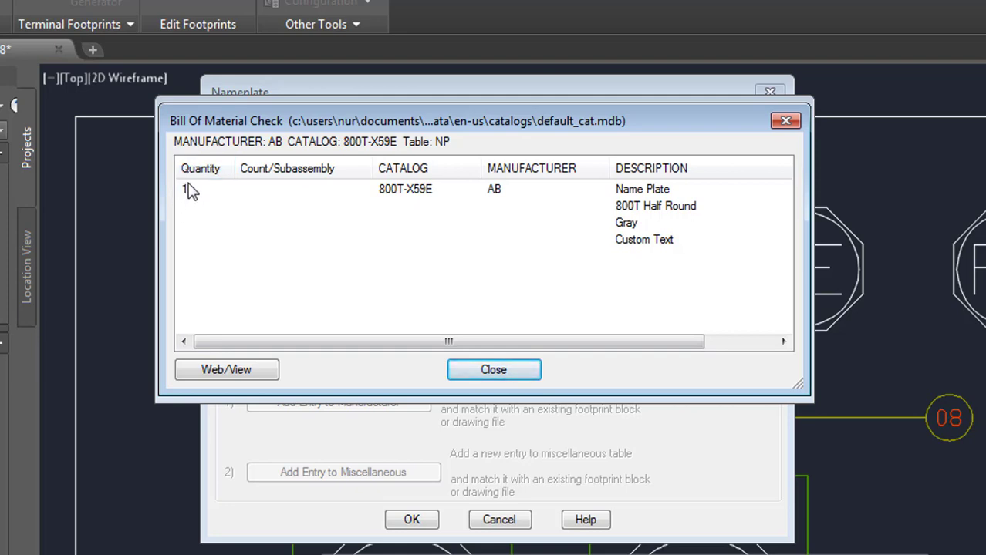
left_click(482, 370)
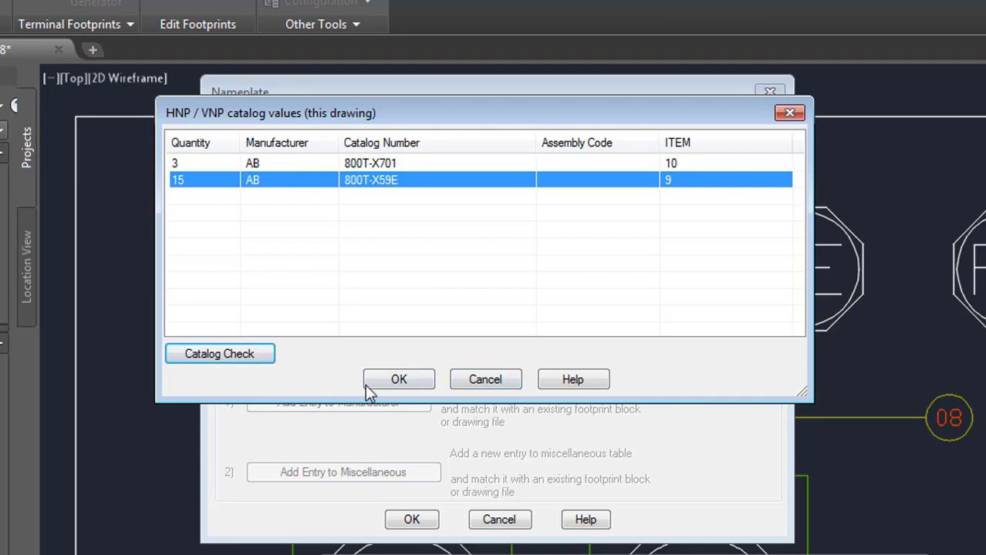
left_click(391, 381)
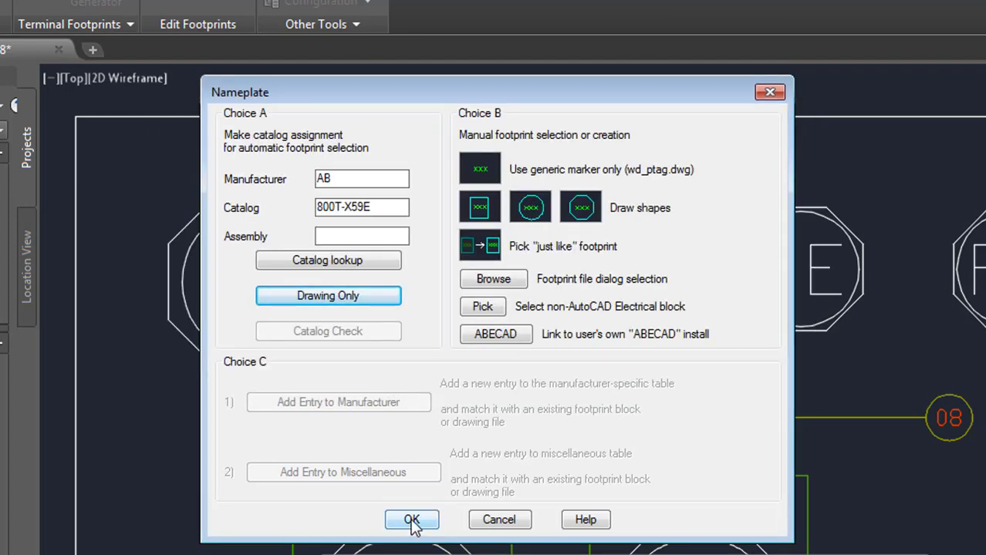
left_click(411, 520)
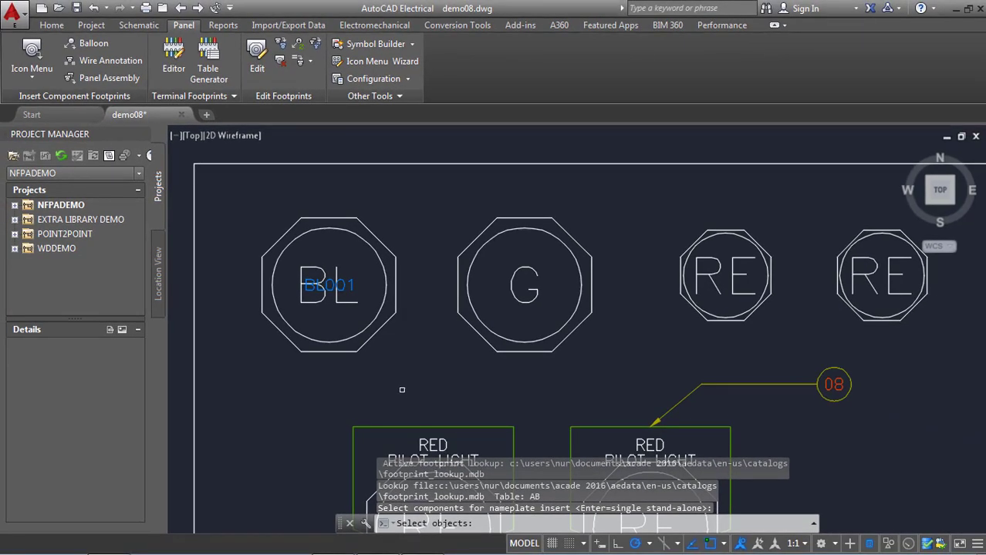
- Select the BL pilot light as the component receiving the nameplate
scroll(375, 377, "down", 2)
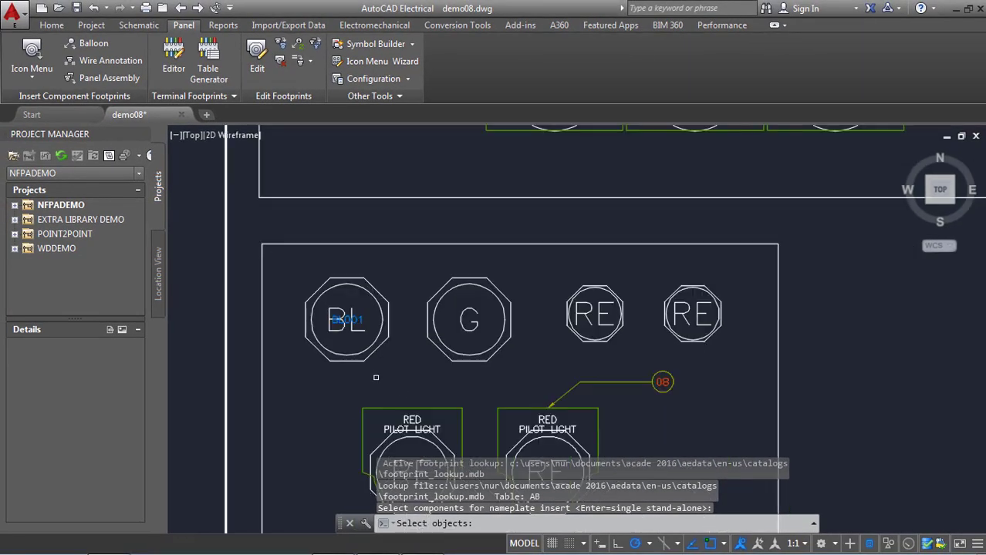
scroll(332, 293, "up", 2)
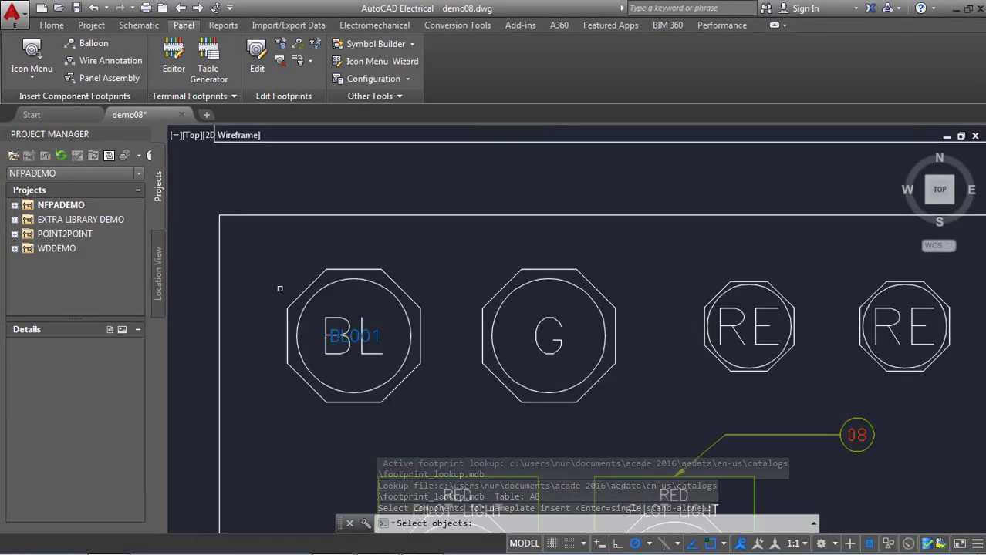
scroll(371, 304, "down", 2)
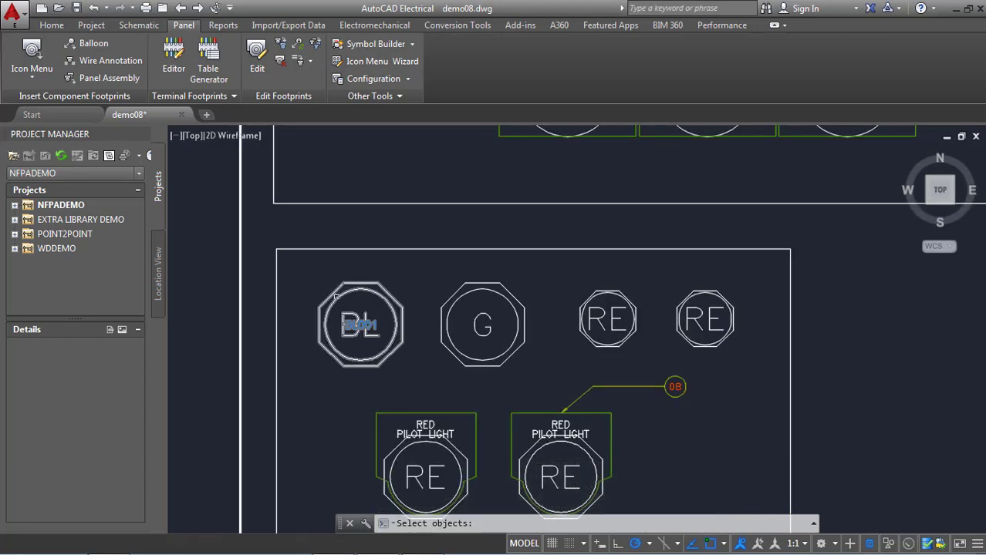
scroll(335, 296, "up", 2)
scroll(324, 297, "up", 2)
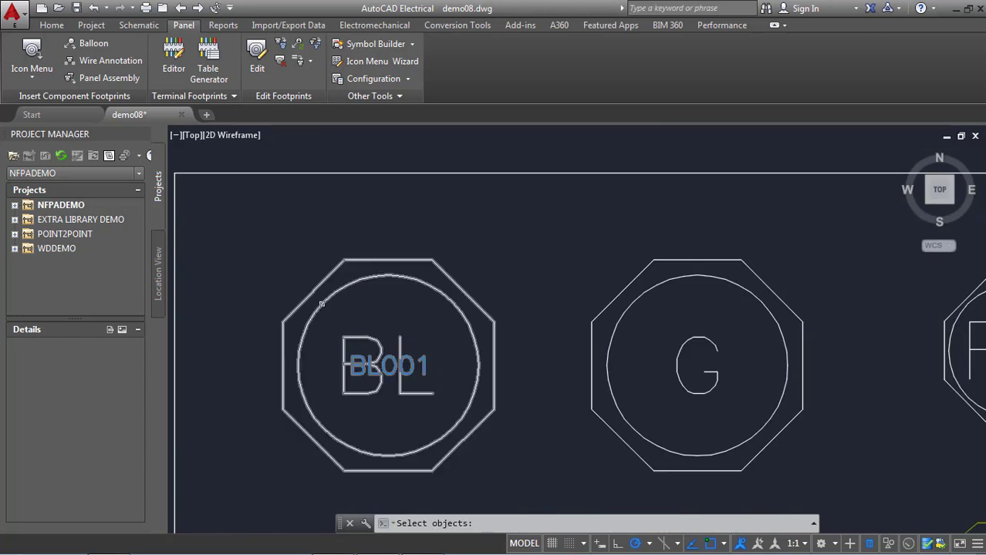
left_click(321, 304)
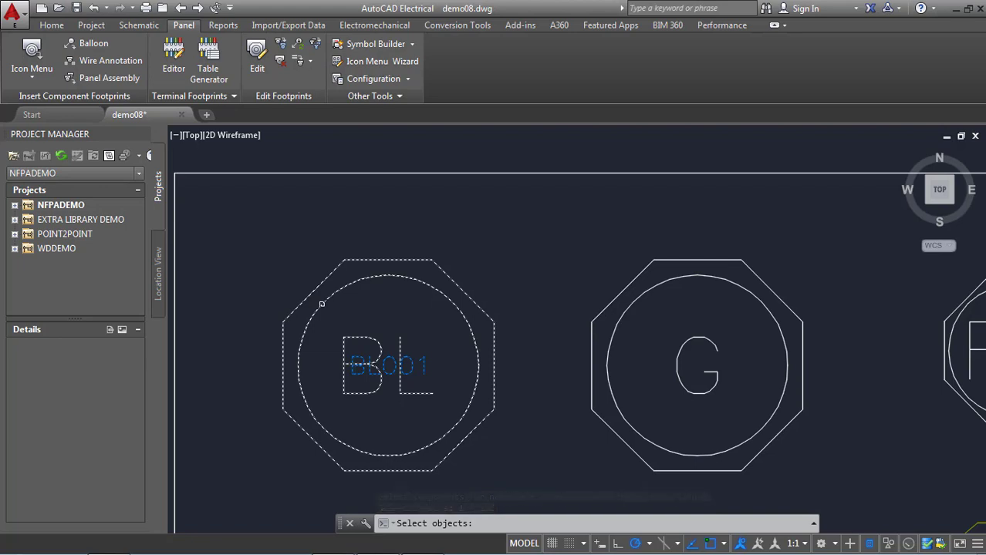
key("Return")
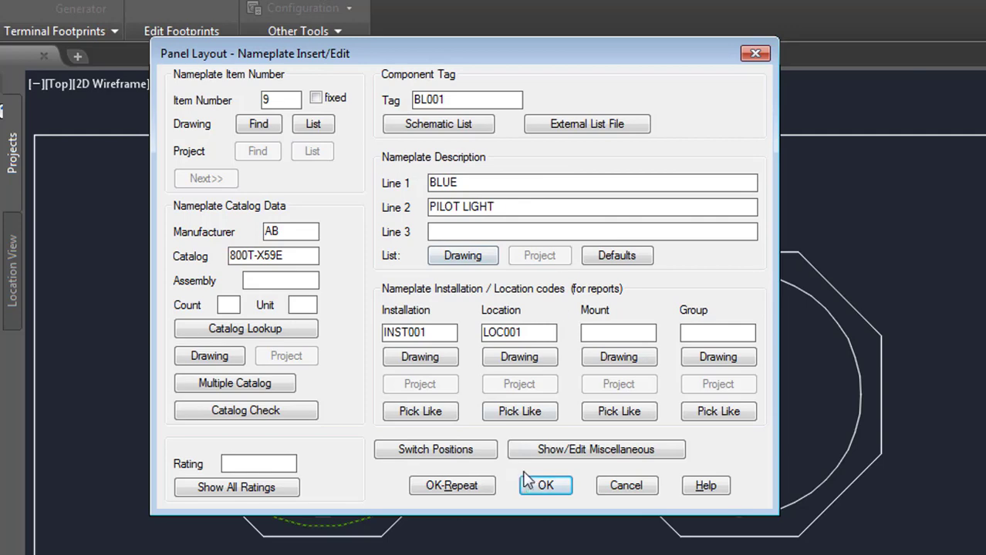
- Accept Line 1 BLUE and Line 2 PILOT LIGHT for tag BL001 to place the nameplate
left_click(543, 486)
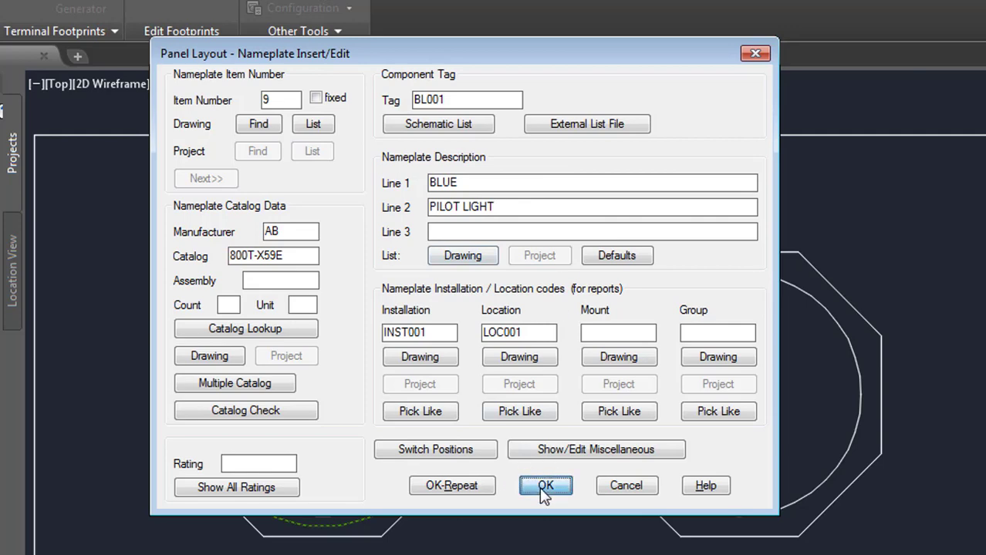
scroll(370, 349, "down", 2)
scroll(573, 509, "down", 2)
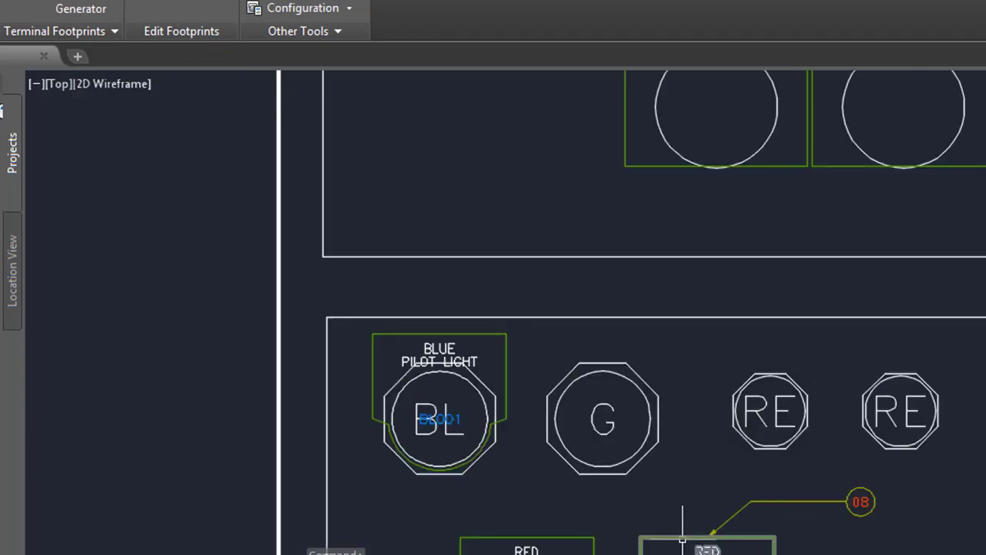
middle_click_drag(513, 536, 519, 332)
scroll(519, 360, "down", 2)
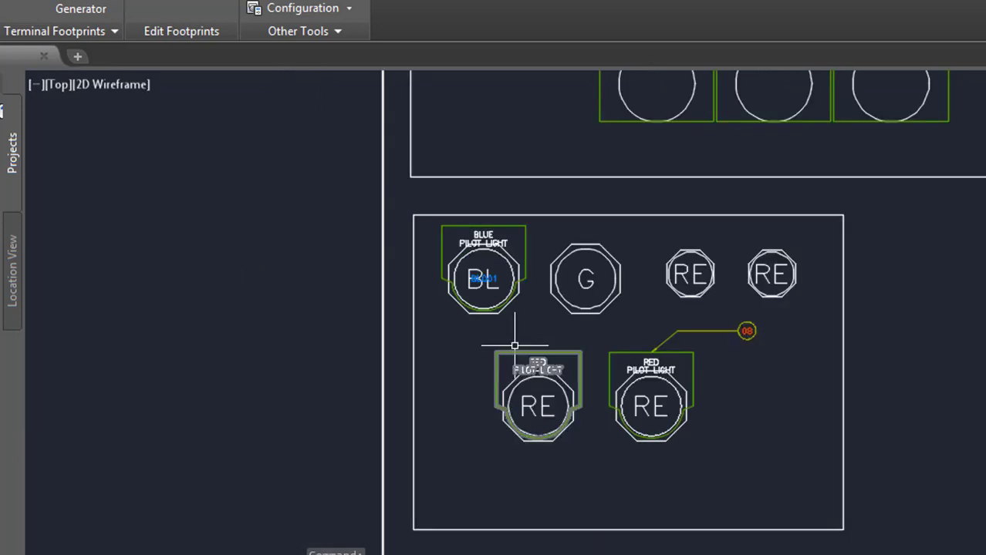
scroll(471, 231, "up", 6)
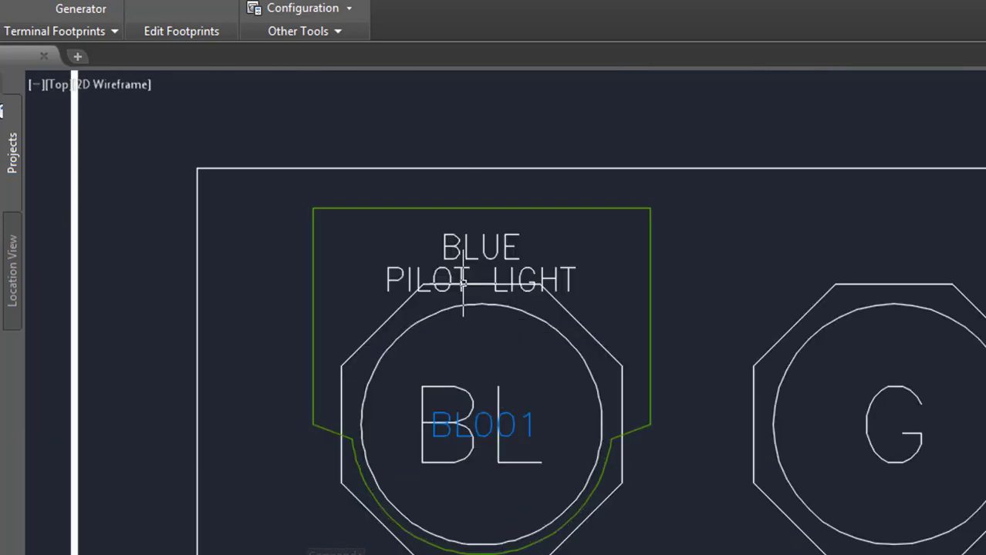
scroll(448, 266, "down", 2)
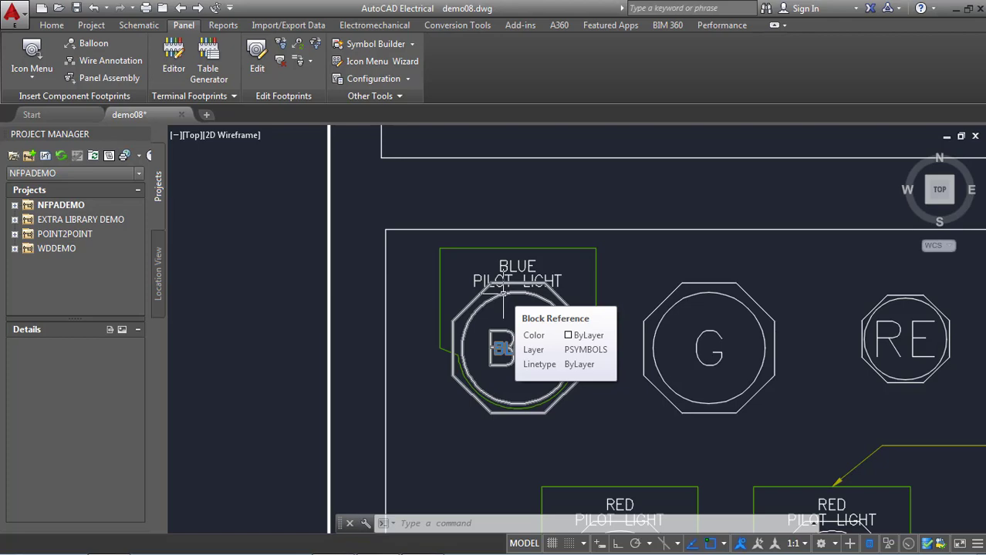
scroll(503, 292, "up", 5)
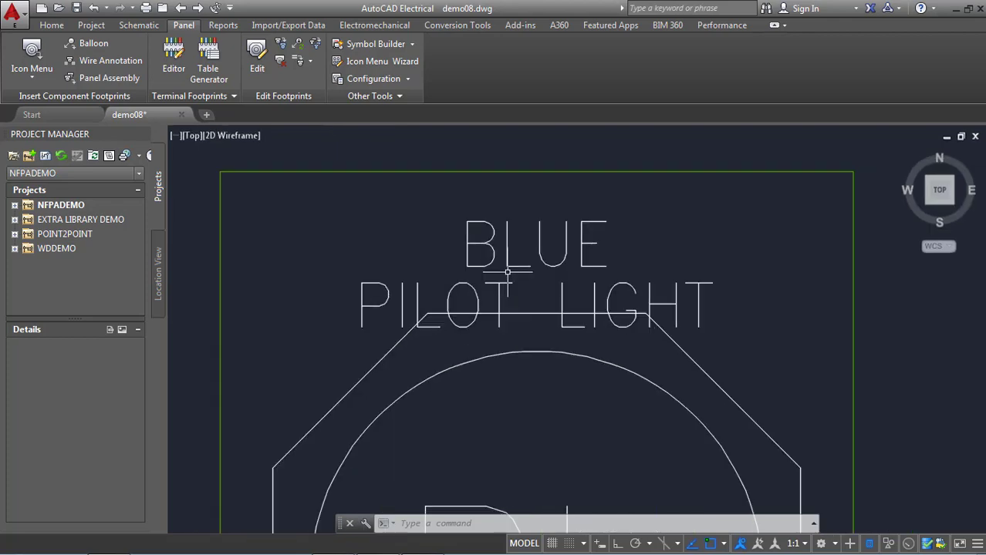
scroll(507, 269, "down", 2)
scroll(439, 231, "down", 2)
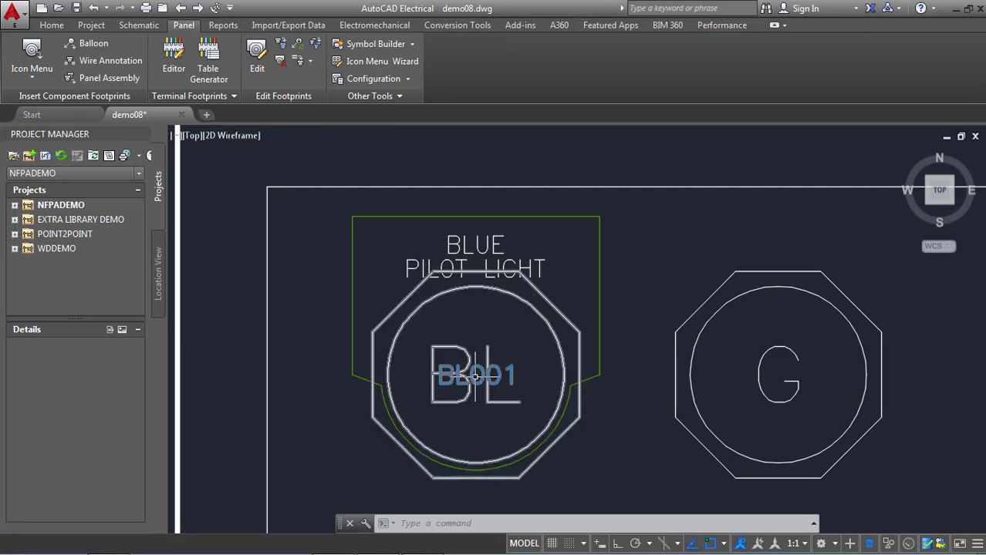
scroll(483, 389, "up", 2)
scroll(483, 388, "down", 2)
scroll(475, 367, "up", 4)
scroll(475, 367, "down", 3)
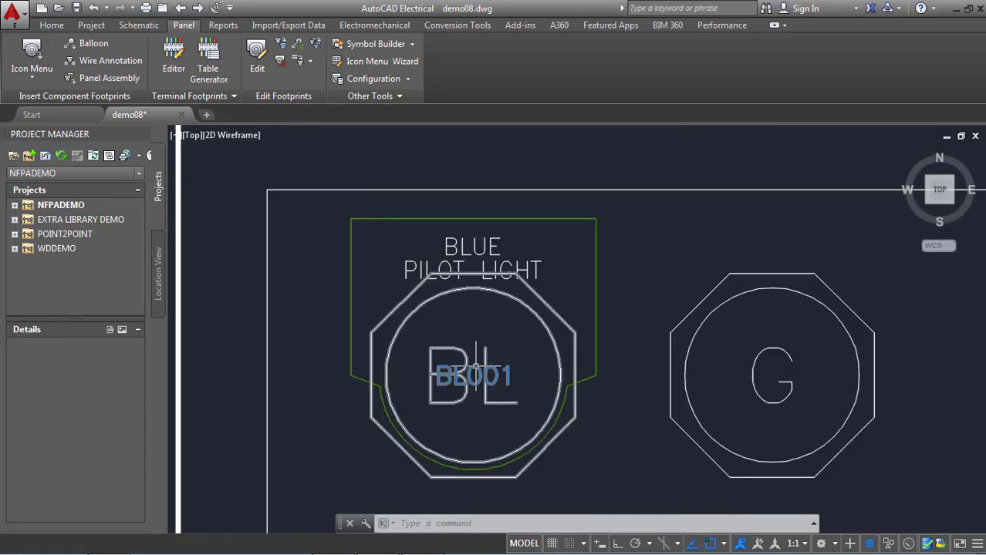
middle_click_drag(473, 338, 388, 323)
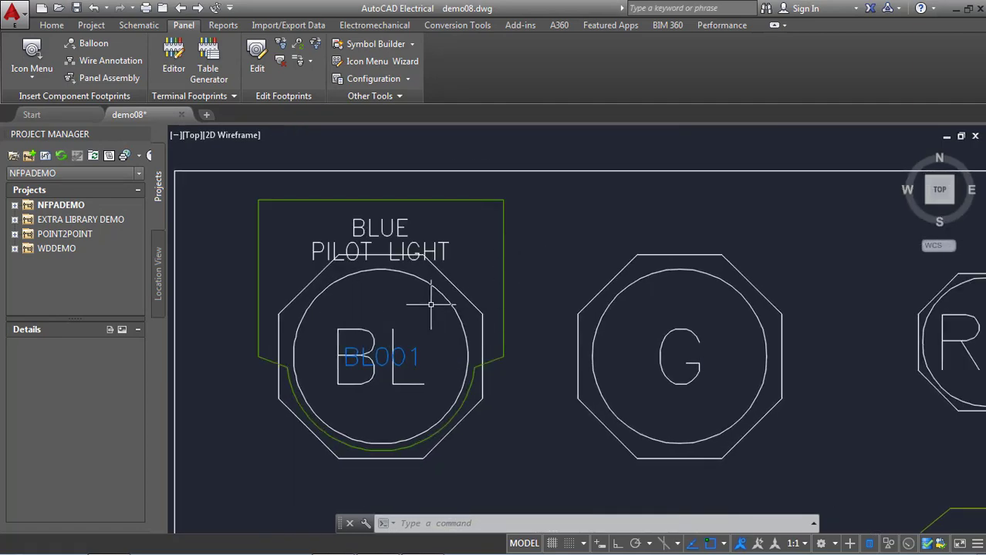
scroll(732, 343, "down", 4)
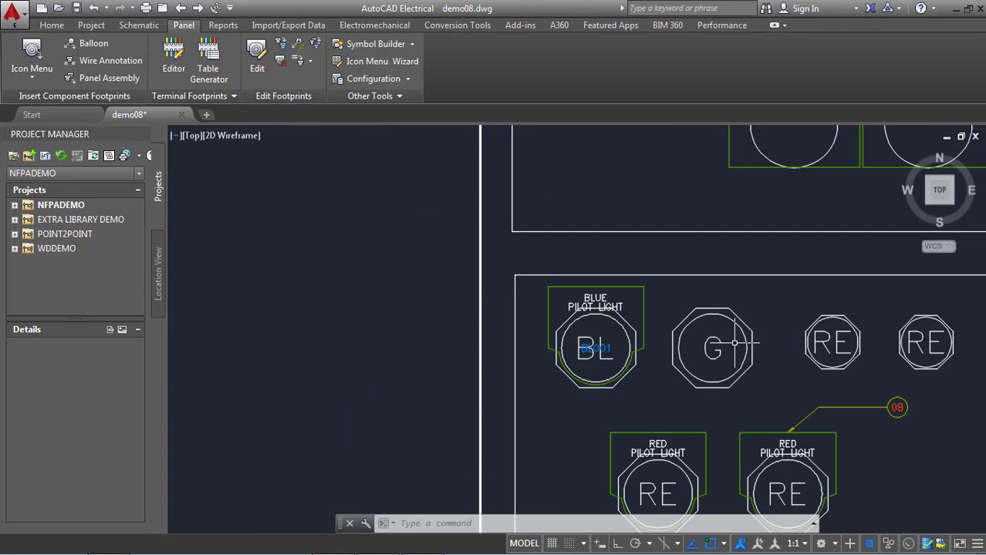
middle_click_drag(734, 343, 627, 410)
scroll(531, 406, "down", 2)
scroll(531, 407, "up", 2)
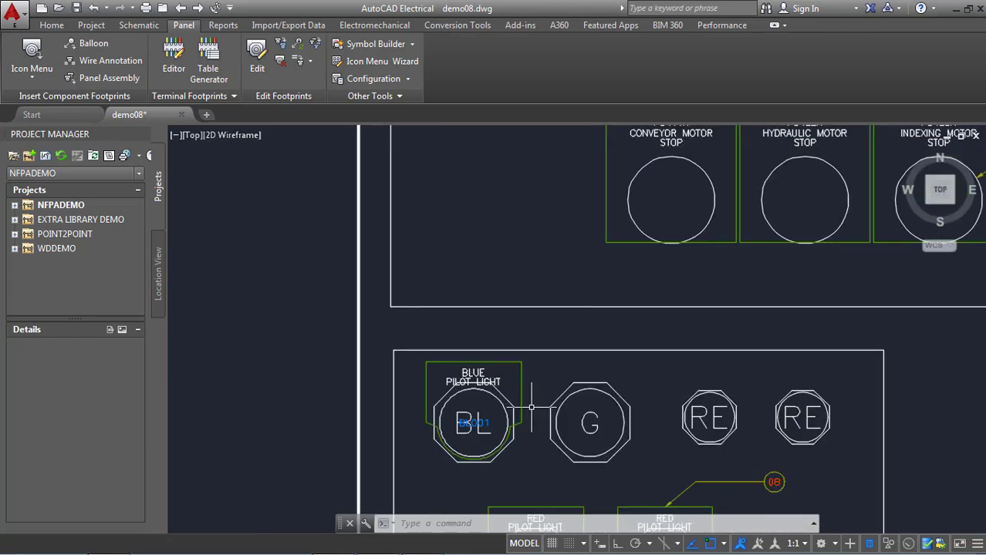
scroll(531, 406, "up", 3)
scroll(531, 406, "down", 4)
middle_click_drag(531, 406, 518, 347)
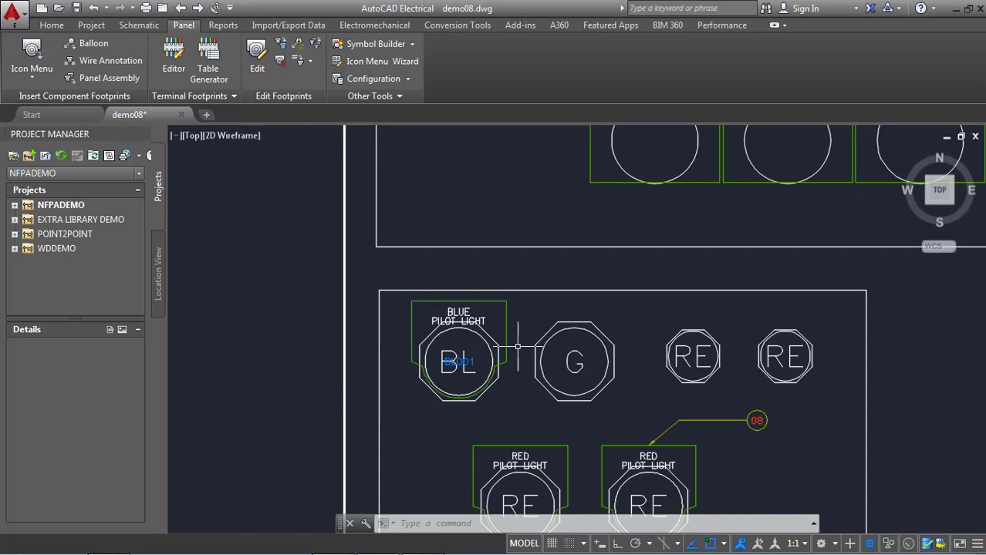
scroll(588, 216, "down", 4)
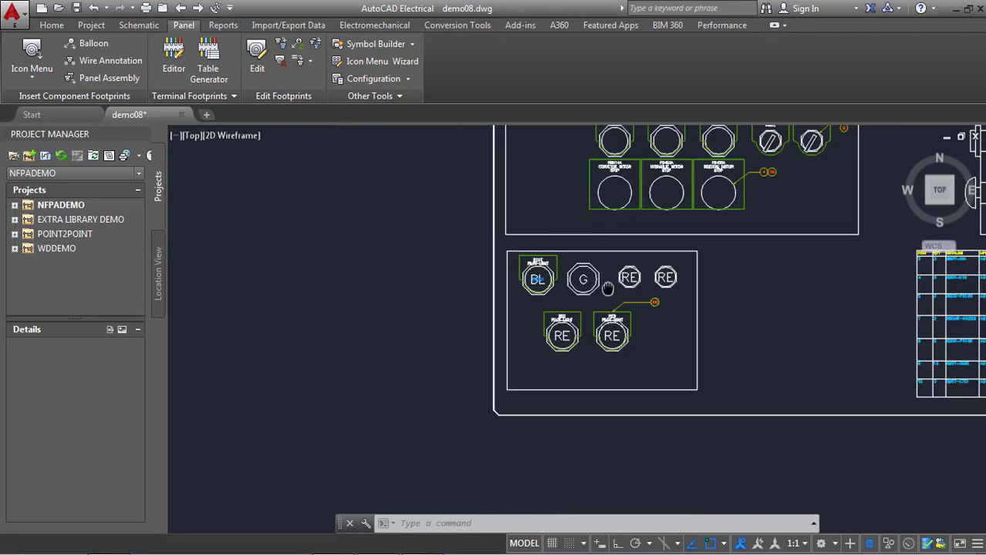
middle_click_drag(588, 227, 427, 205)
scroll(487, 252, "up", 2)
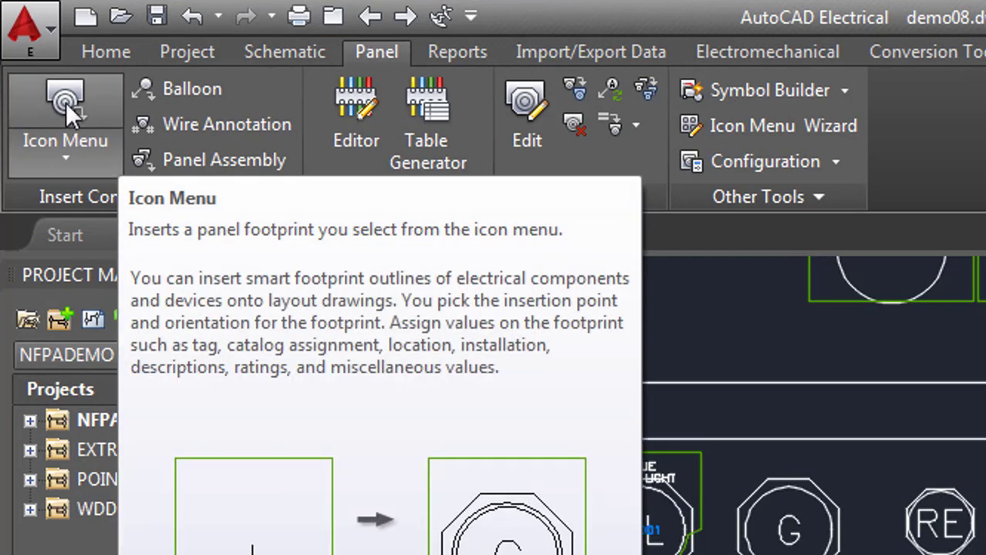
- Choose the DIN Rail footprint from the panel Icon Menu, with the AB 199-DR1 symmetrical rail
left_click(66, 154)
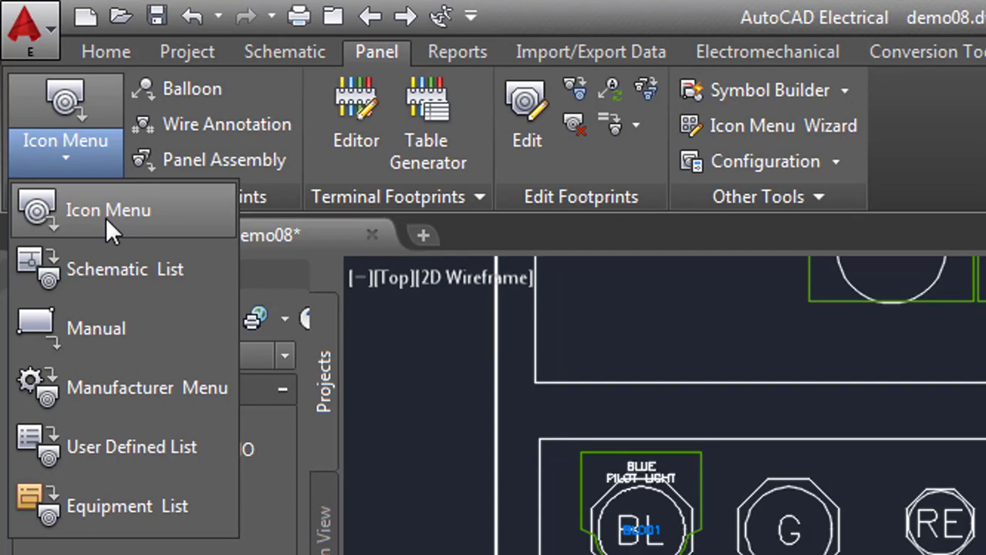
left_click(105, 216)
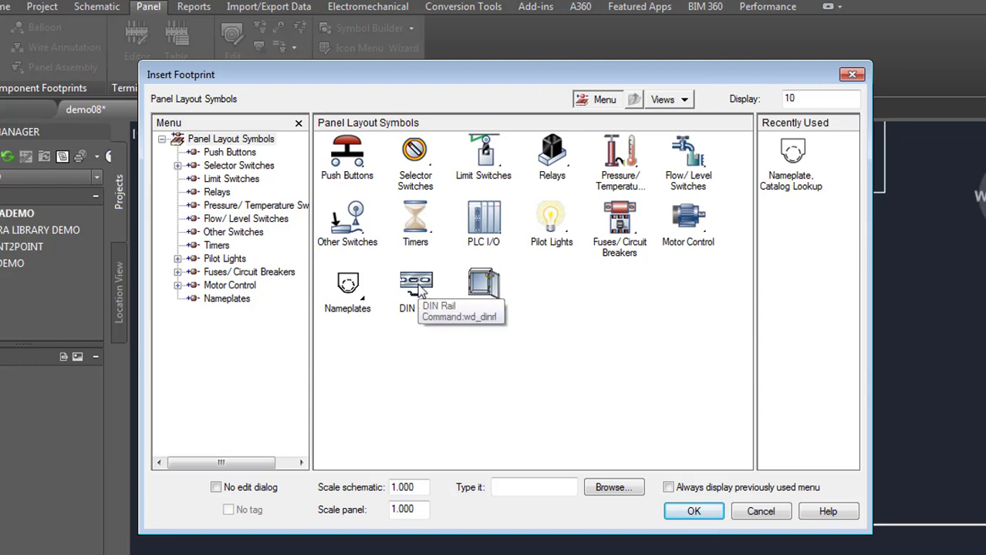
left_click(419, 286)
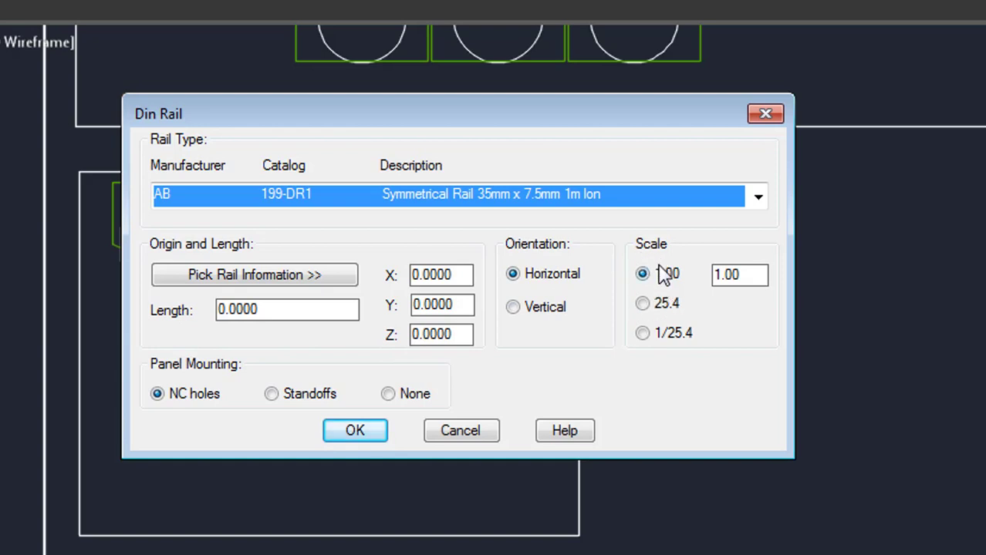
- Confirm the rail scale is 1.00 and begin picking the rail position on the drawing
double_click(742, 275)
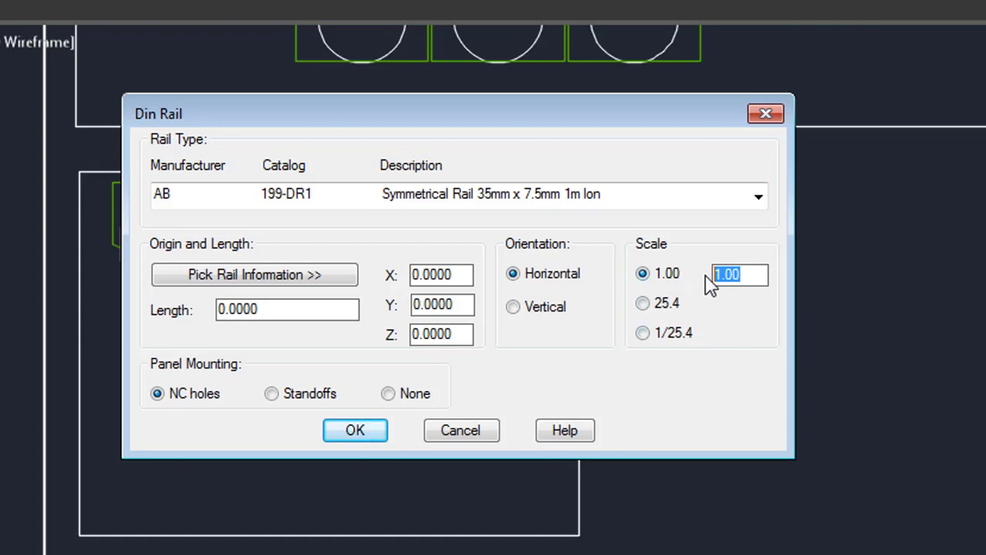
left_click(760, 274)
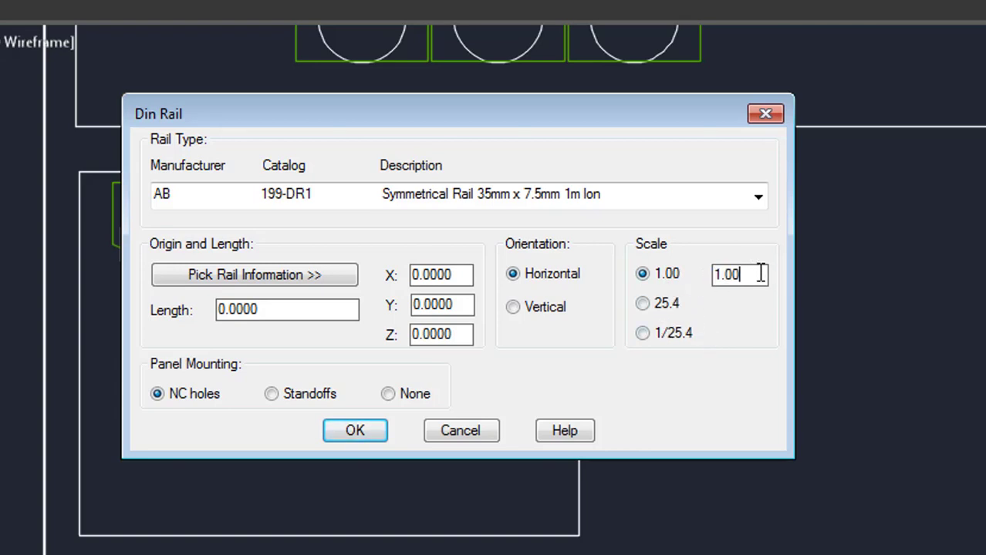
double_click(714, 276)
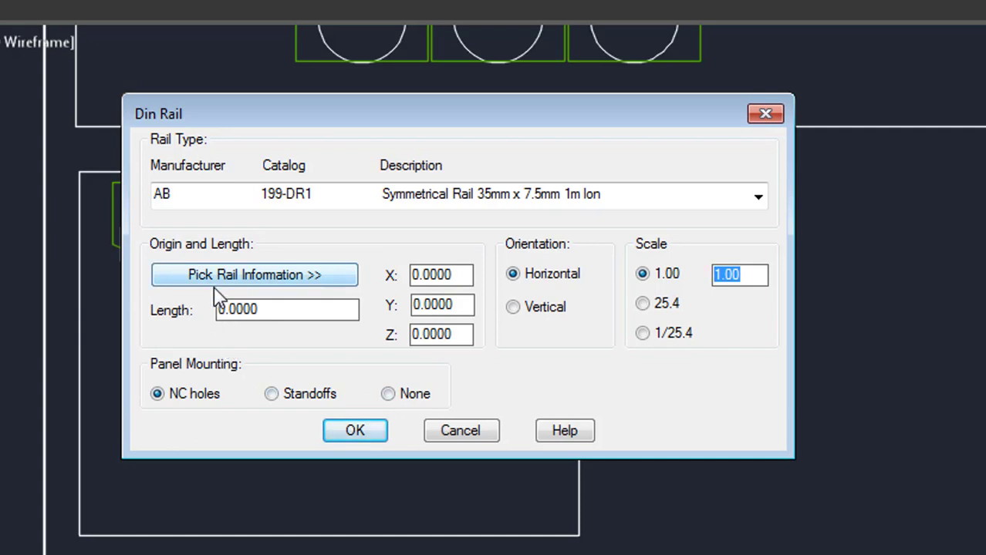
left_click(264, 277)
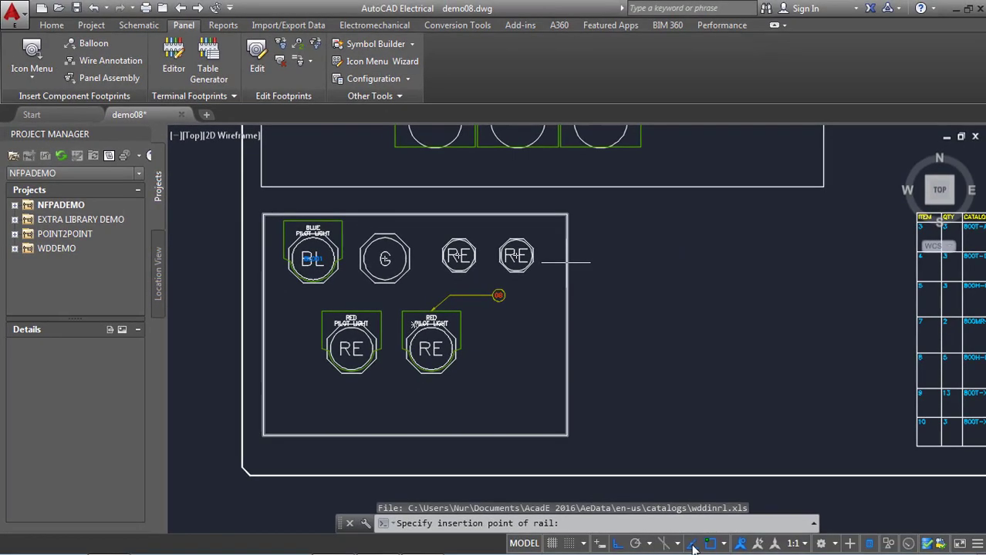
- With Osnap off, start the rail right of the pilot-light panel and make it 8 long
left_click(711, 545)
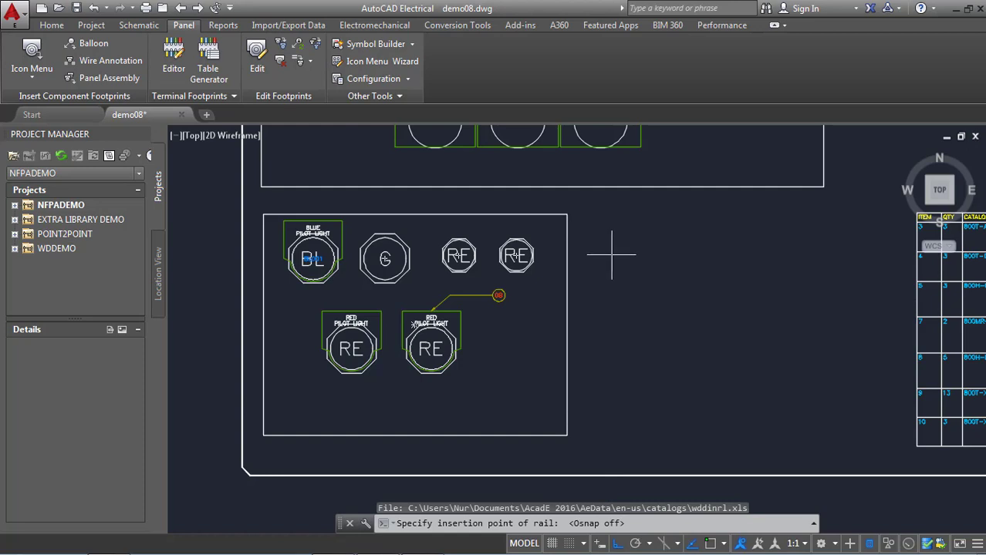
left_click(612, 254)
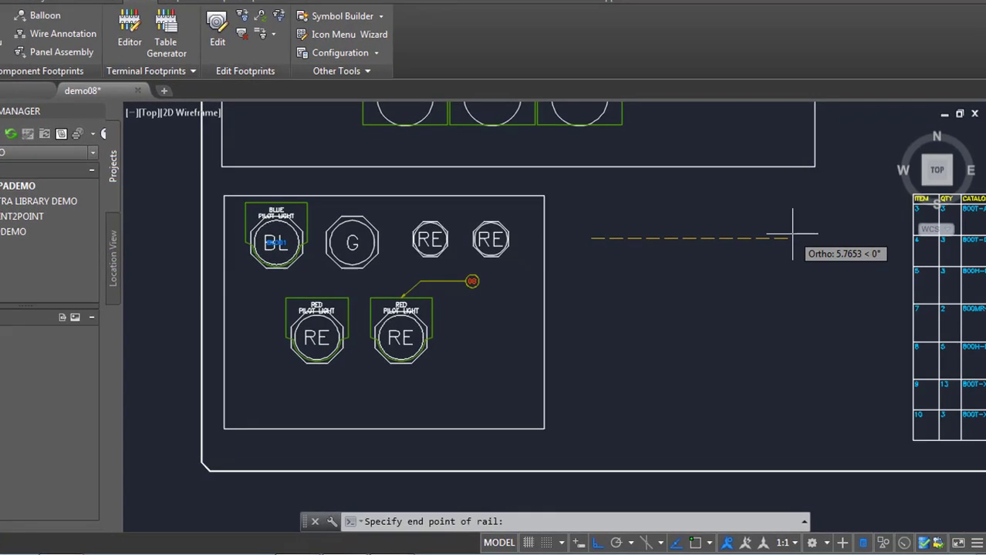
type("8")
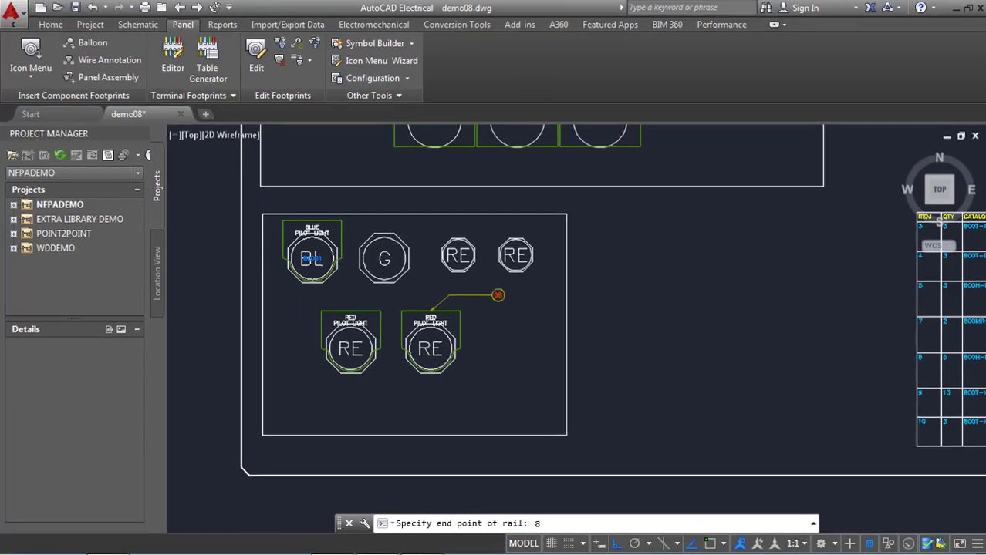
key("Return")
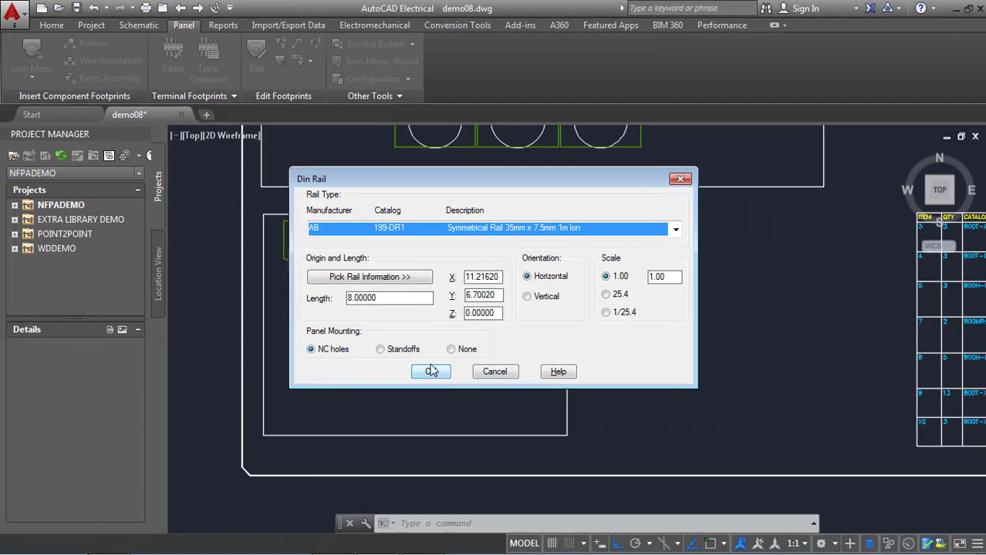
- Accept the rail settings and insert the AB 199-DR1 rail with tag DIN001
left_click(431, 371)
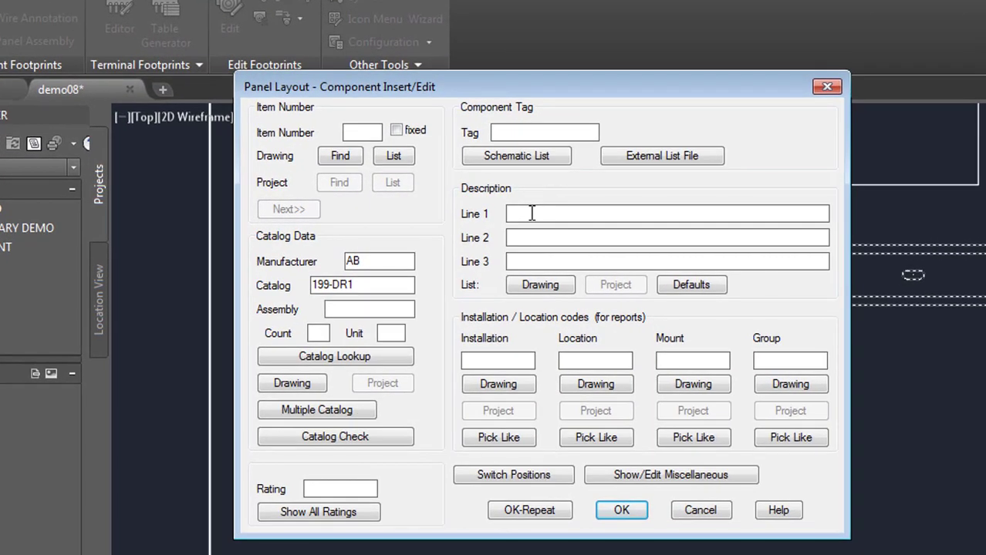
left_click(531, 214)
left_click(532, 131)
type("DIN")
type("001")
left_click(341, 133)
left_click(563, 237)
left_click(544, 262)
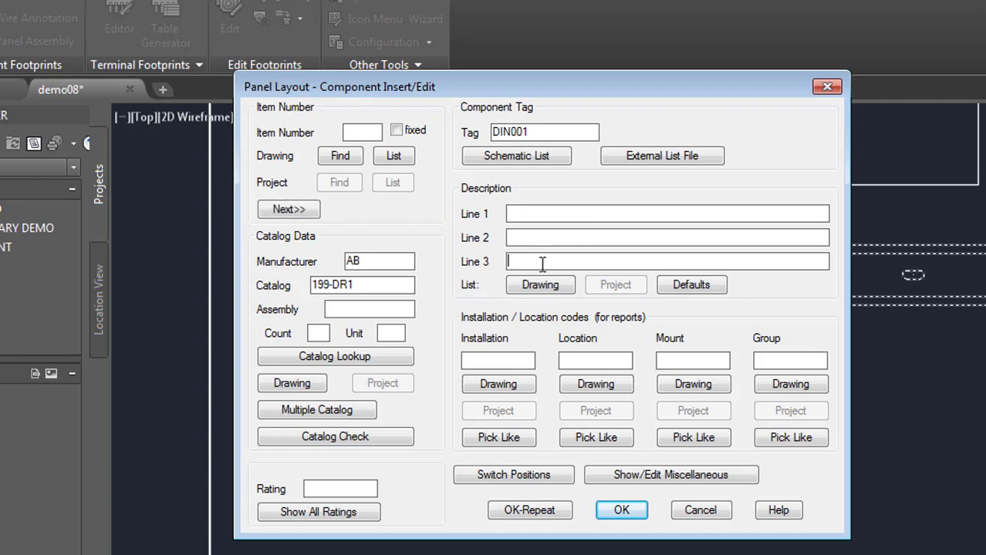
left_click(394, 306)
key("Tab")
left_click(621, 511)
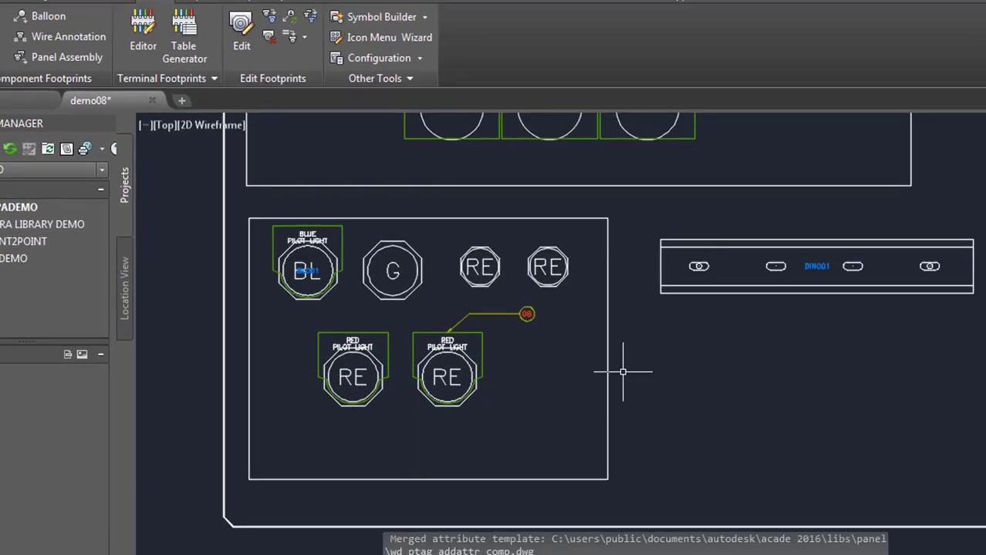
scroll(706, 255, "up", 5)
middle_click_drag(709, 255, 558, 284)
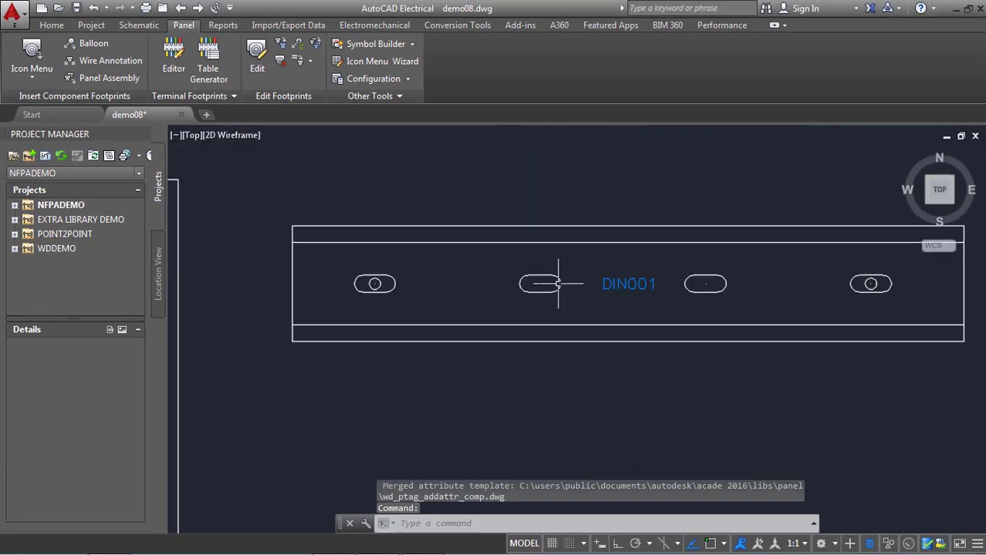
scroll(557, 284, "down", 3)
scroll(446, 281, "up", 4)
scroll(444, 277, "up", 1)
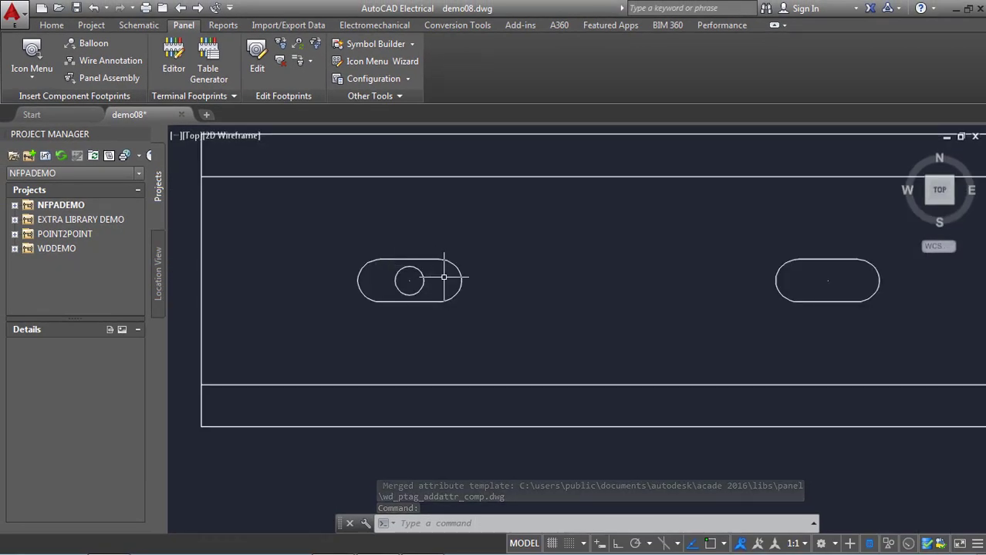
scroll(445, 278, "down", 4)
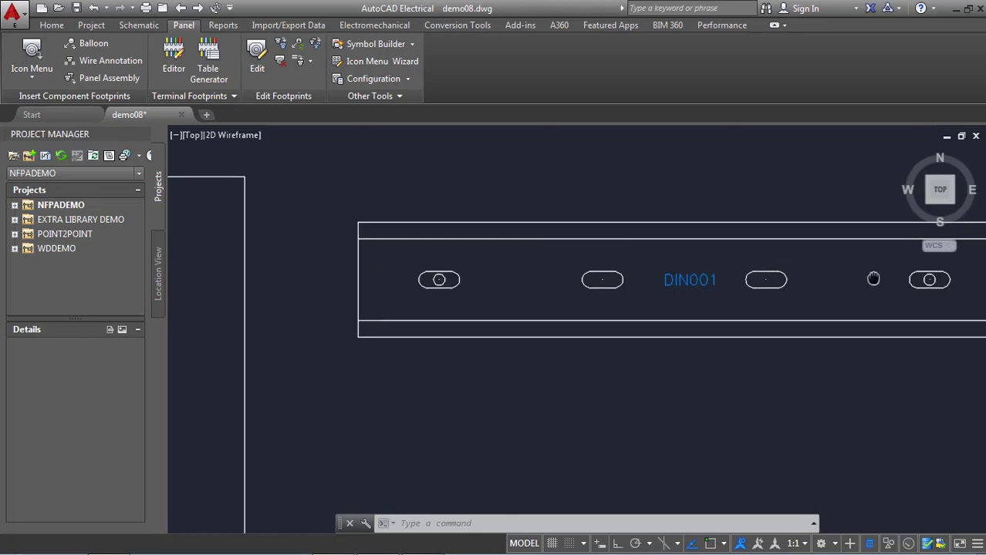
middle_click_drag(872, 279, 759, 334)
scroll(567, 319, "down", 2)
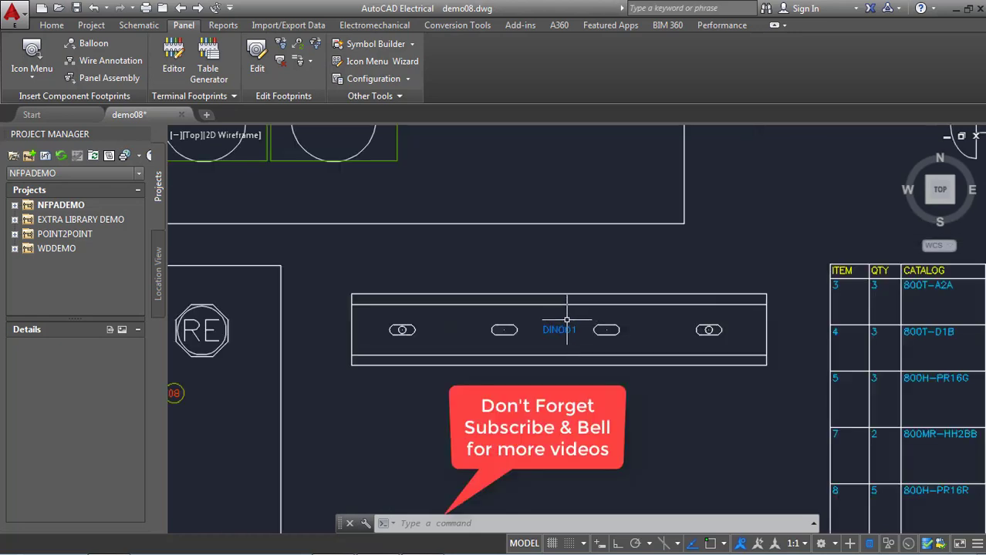